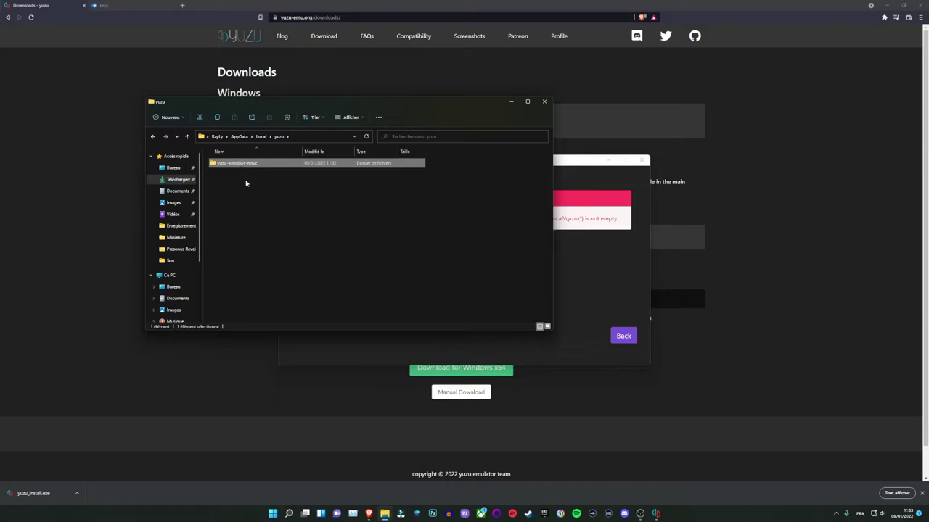
Step: Delete the yuzu-windows-msvc folder from the AppData\Local\yuzu install folder and close that folder window
click(236, 166)
key(Delete)
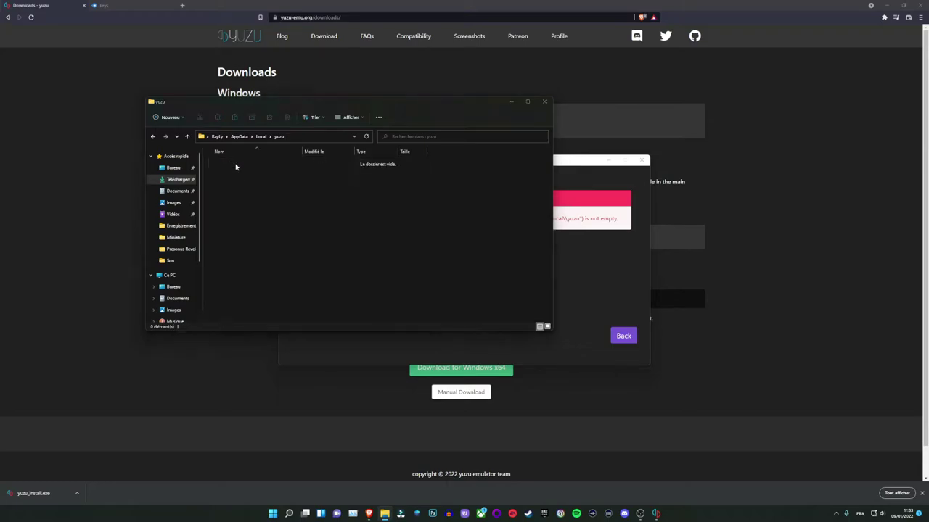
click(544, 102)
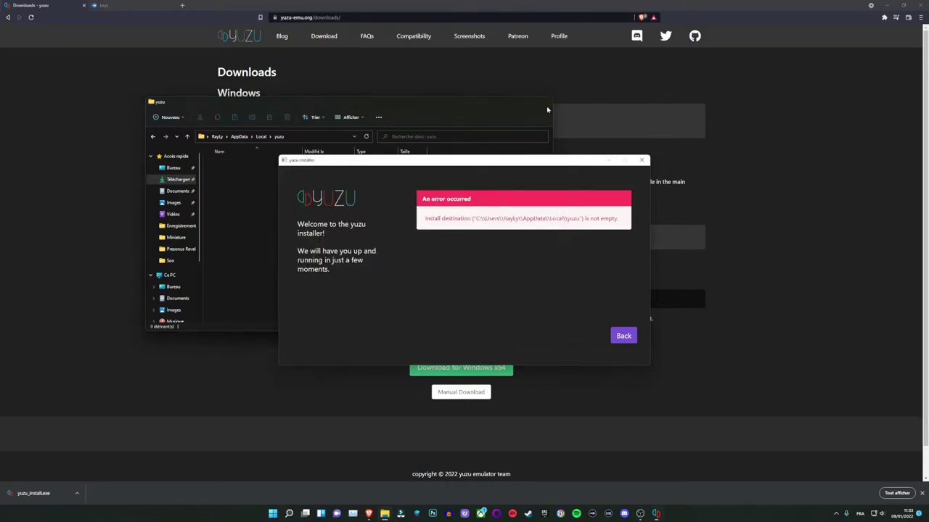
Step: Return from the installer error, run the yuzu installation again and exit the installer
click(620, 338)
click(618, 336)
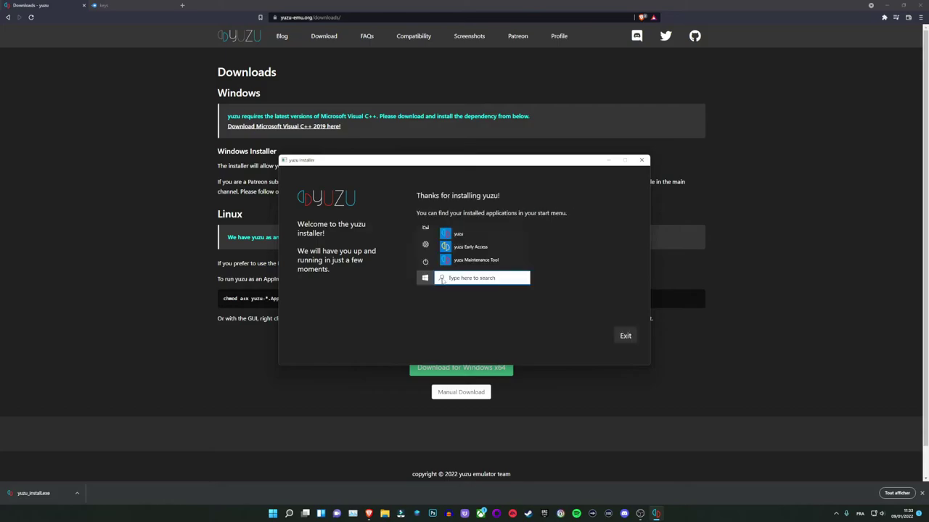
click(628, 336)
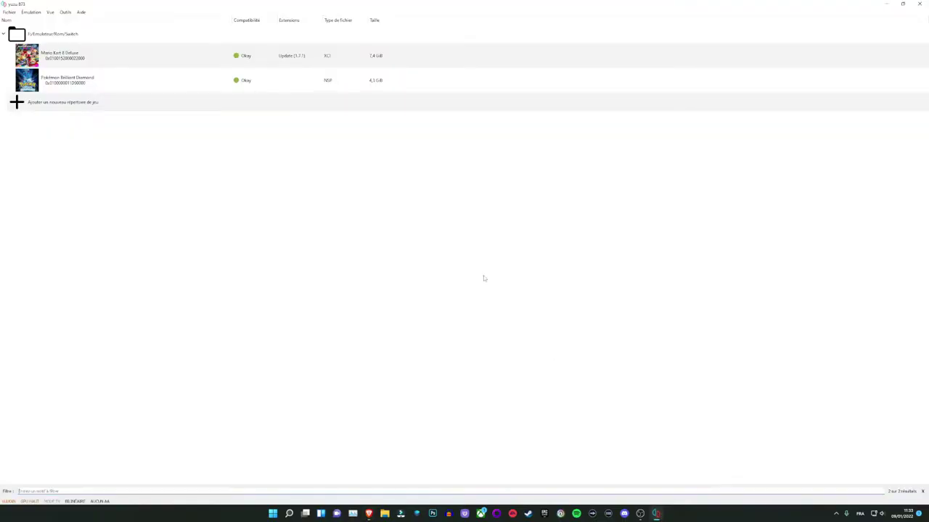
Step: Restore the emulator window to a smaller size, close it and show the desktop
click(903, 4)
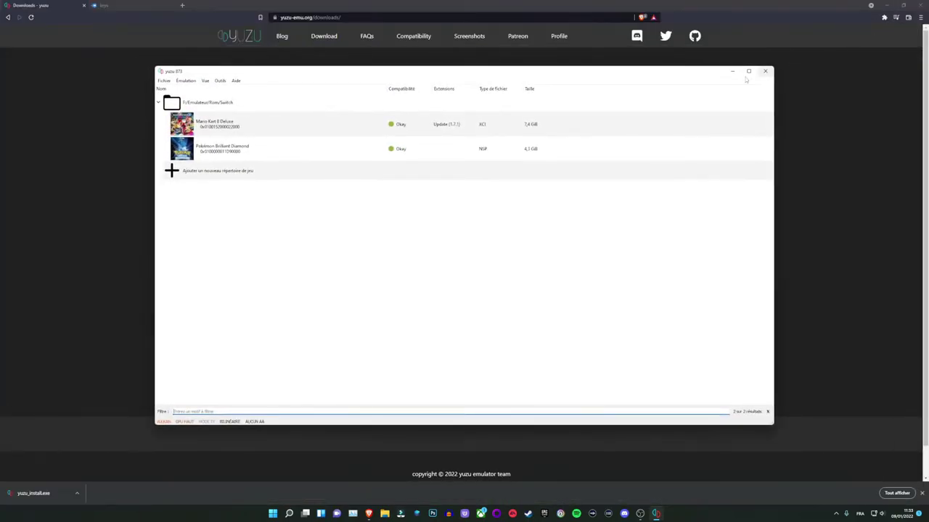
click(764, 76)
key(super+d)
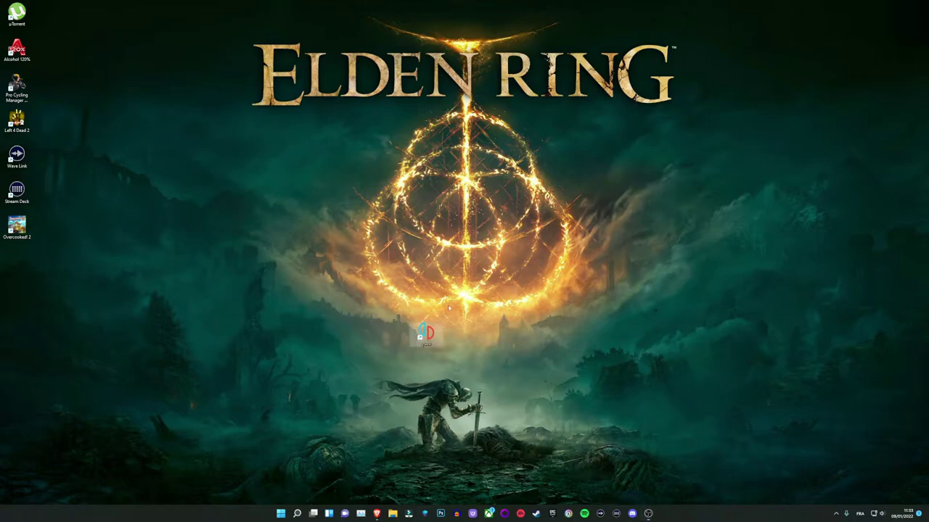
drag(381, 315, 480, 390)
Step: Search the computer for "yuzu" and launch the yuzu application
key(super)
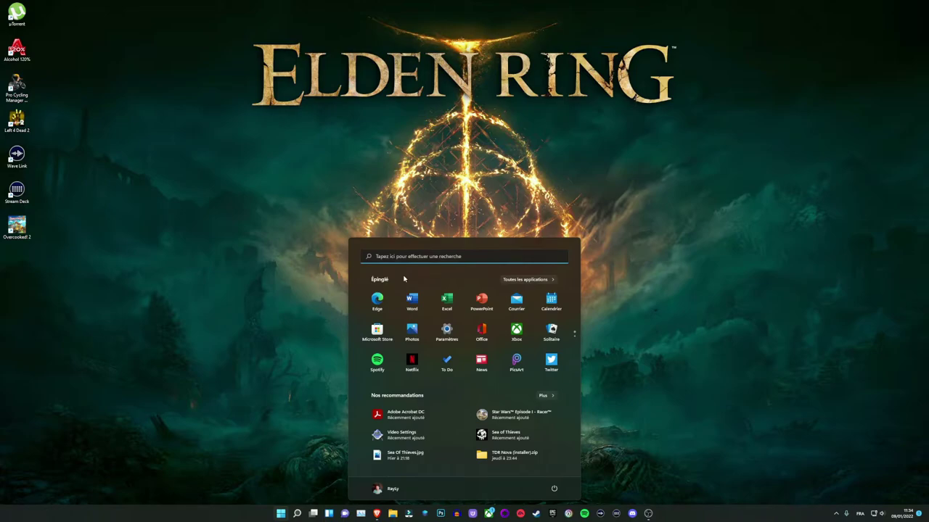
text(yuzu)
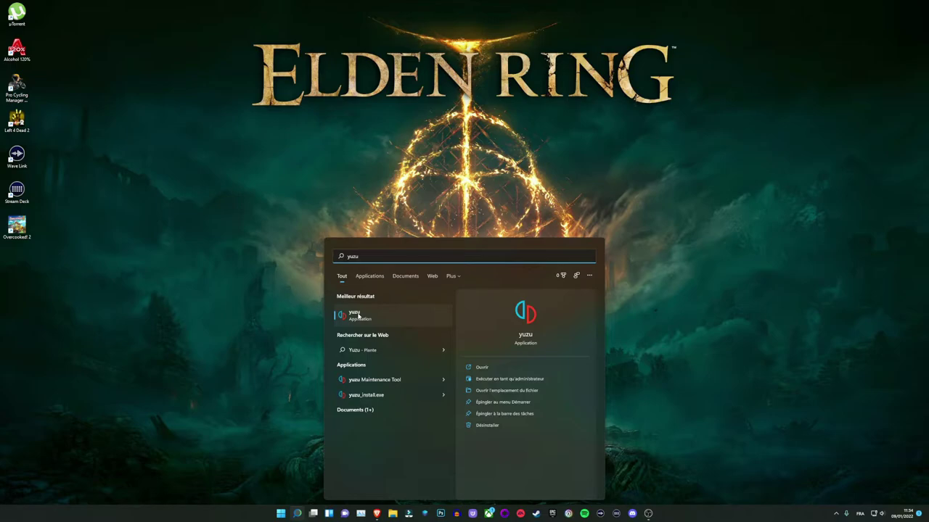
click(358, 315)
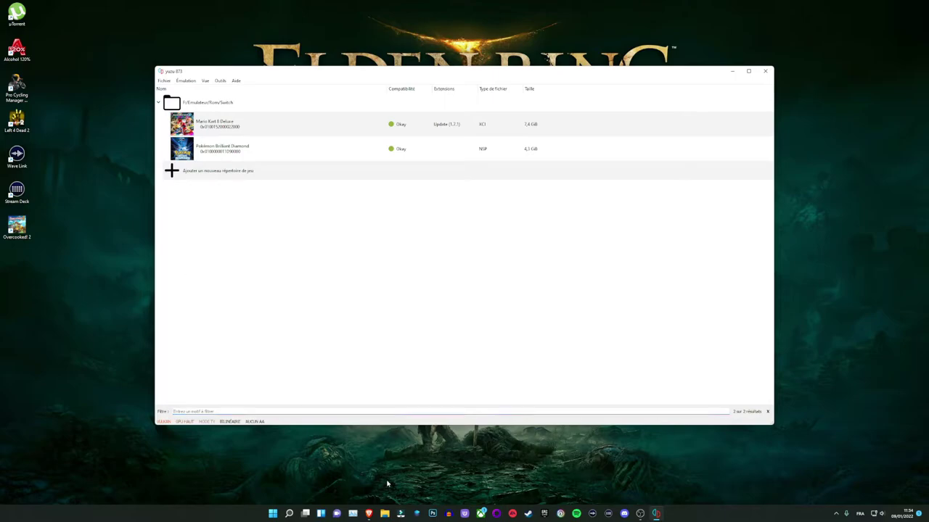
Step: Switch to the browser's MediaFire keys page and download keys.rar into the Téléchargements folder
mouse_move(369, 514)
click(403, 489)
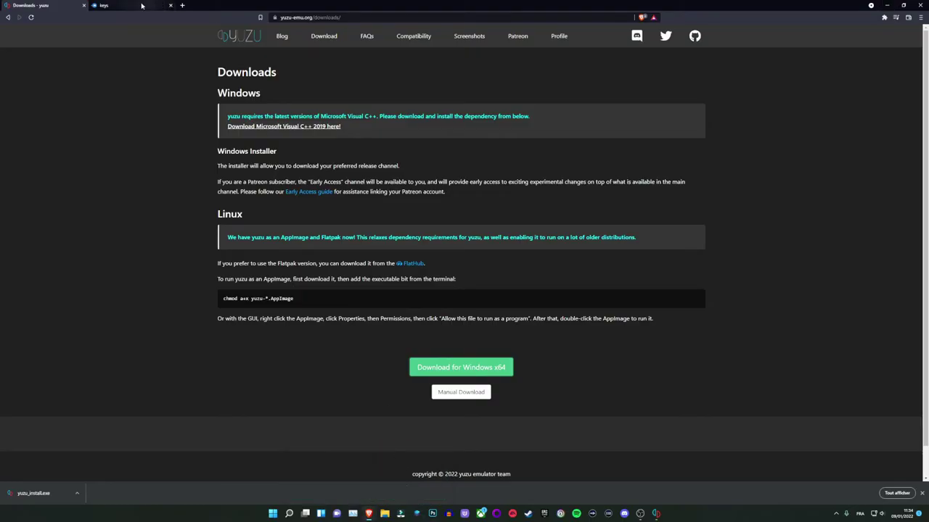
click(108, 7)
click(581, 86)
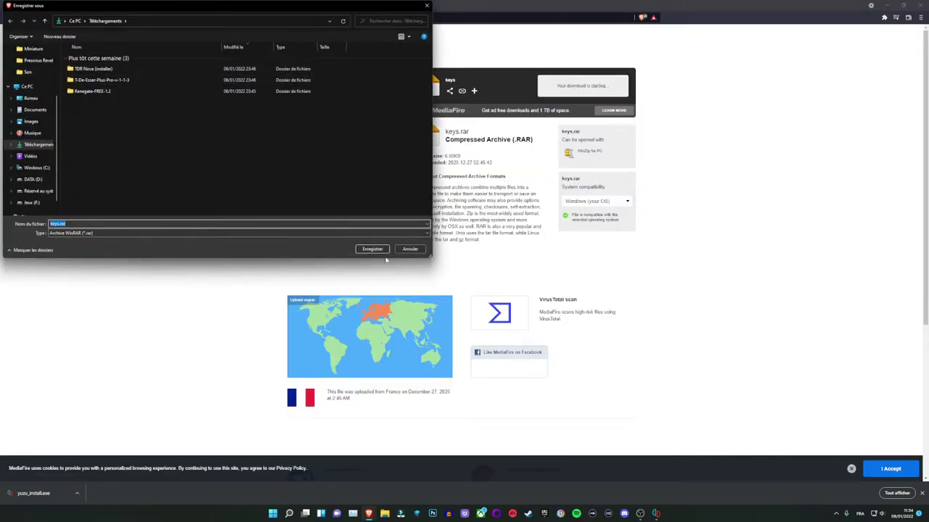
click(373, 249)
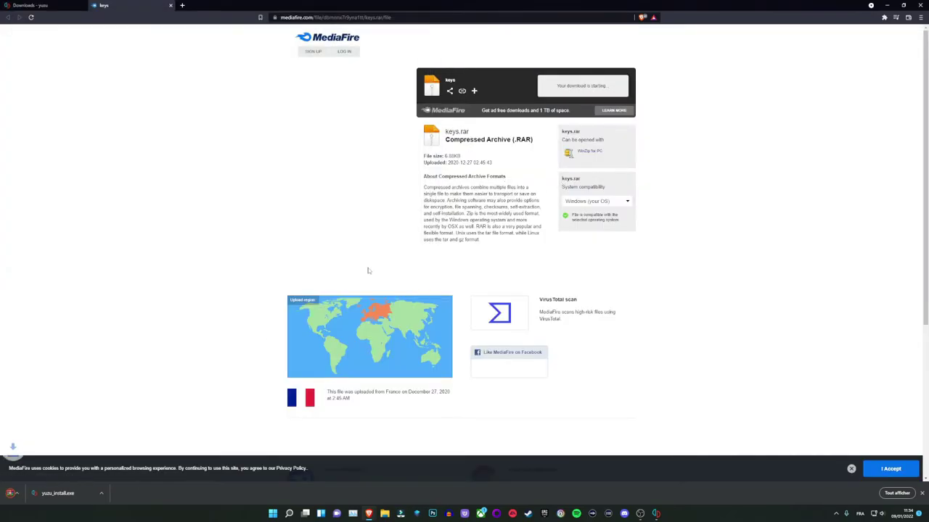
Step: In File Explorer's Téléchargements folder, extract keys.rar into its own "keys" folder
click(384, 514)
click(177, 180)
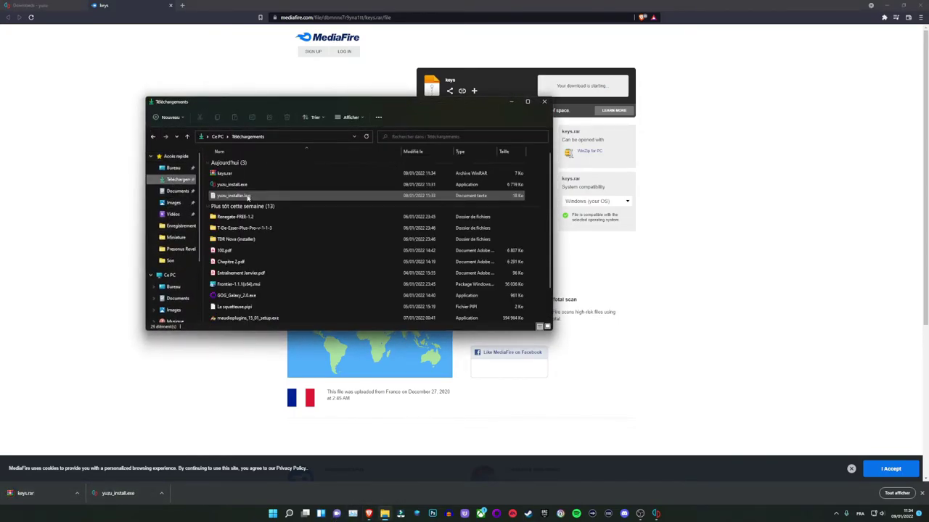
click(229, 175)
right_click(229, 177)
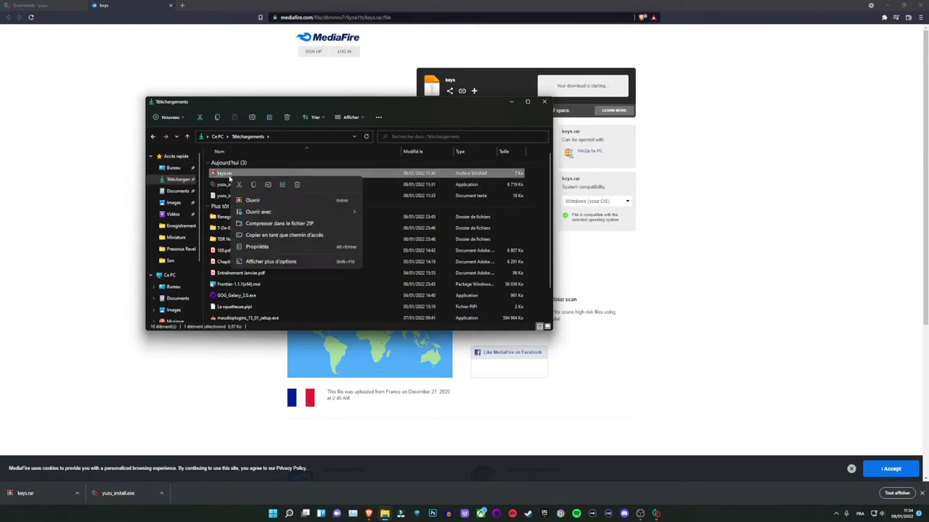
click(288, 262)
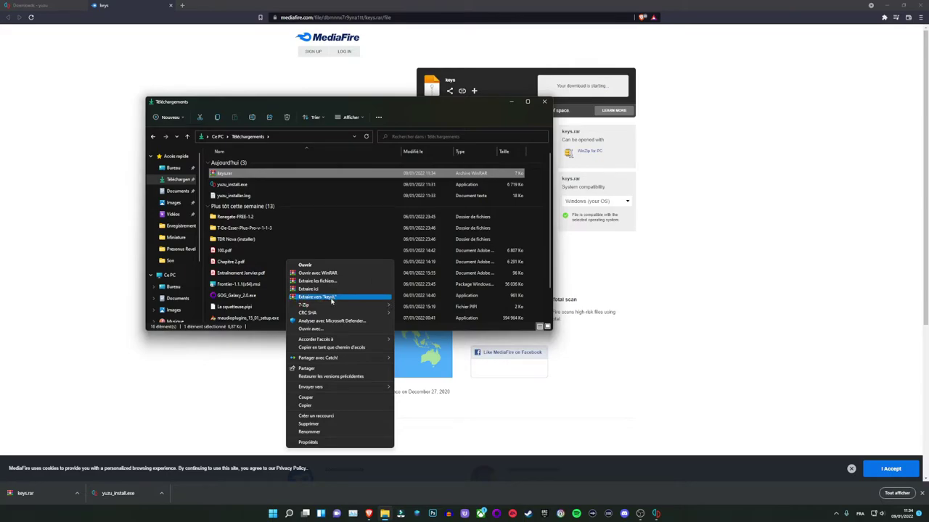
click(332, 298)
Step: Open the extracted keys folder and copy the prod.keys and title.keys files
double_click(231, 206)
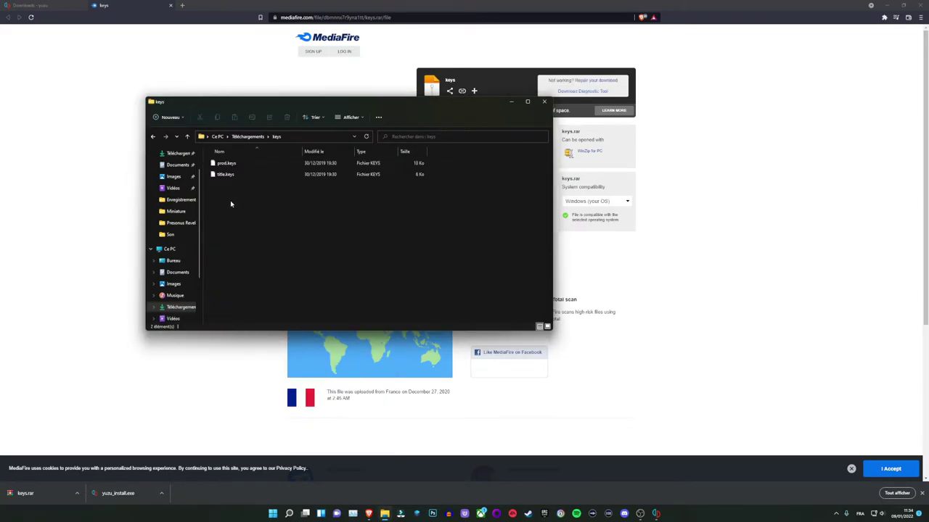
drag(231, 204, 229, 166)
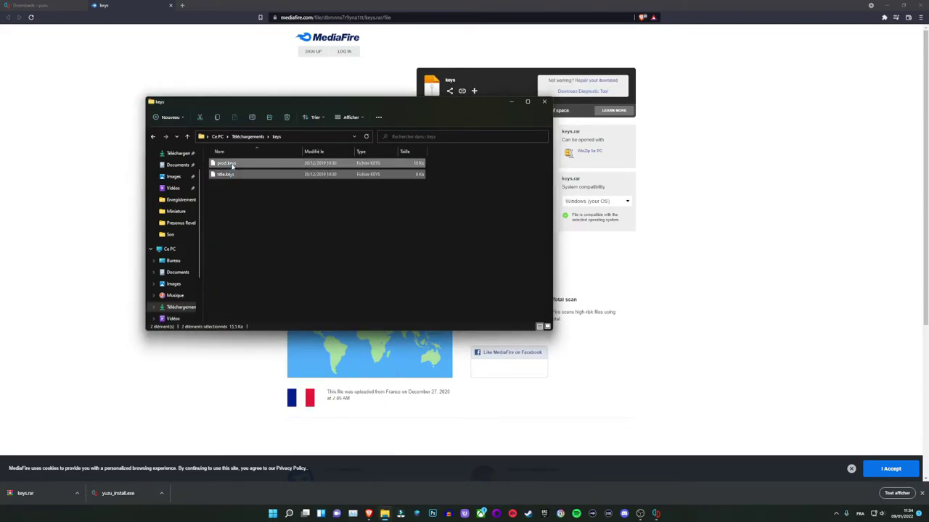
right_click(232, 166)
click(257, 175)
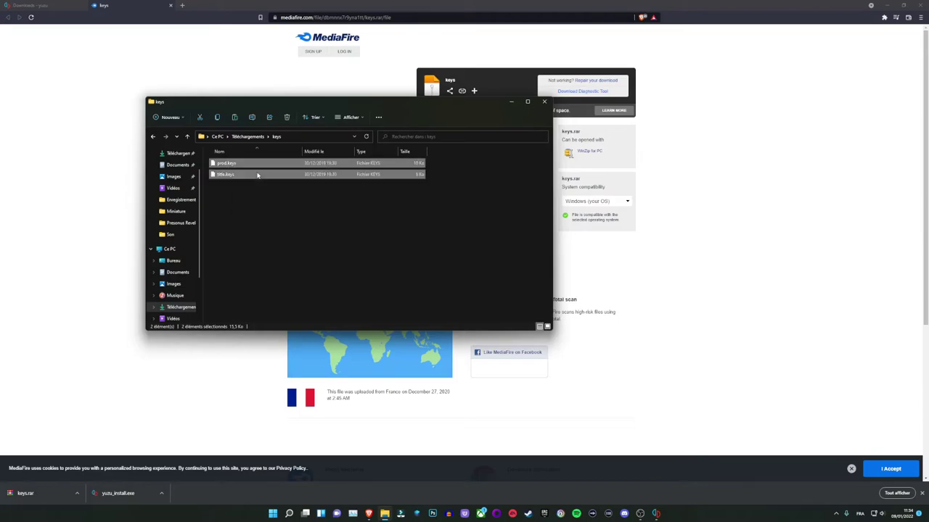
Step: Switch to yuzu, open its data folder in AppData\Roaming and select the keys folder there
key(alt+Tab)
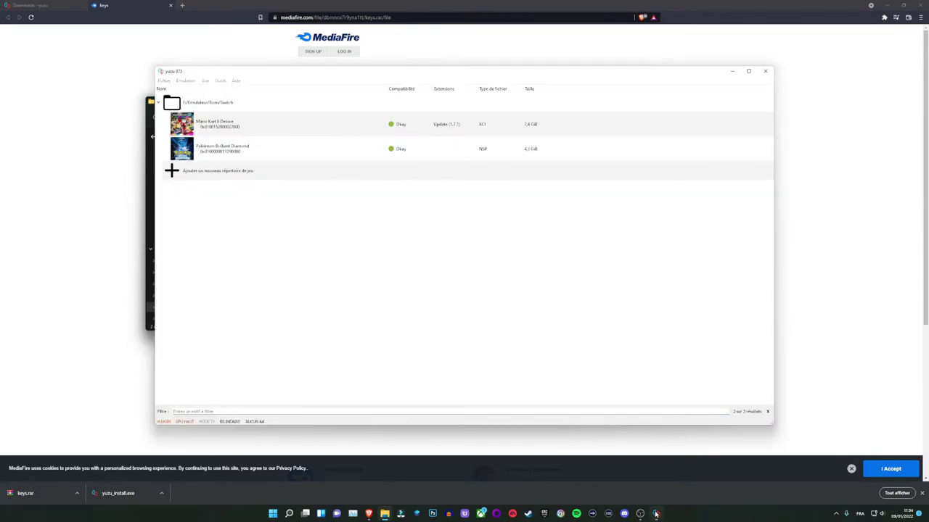
click(164, 81)
click(207, 142)
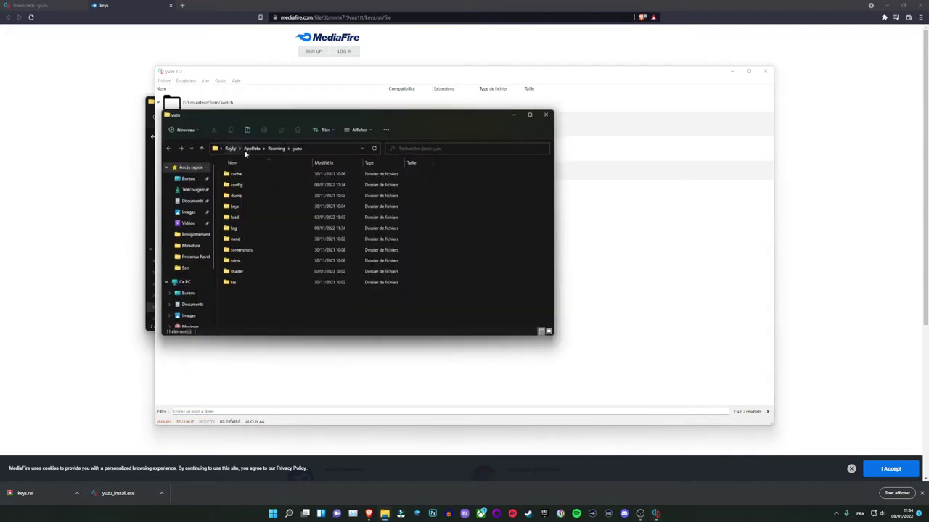
click(231, 208)
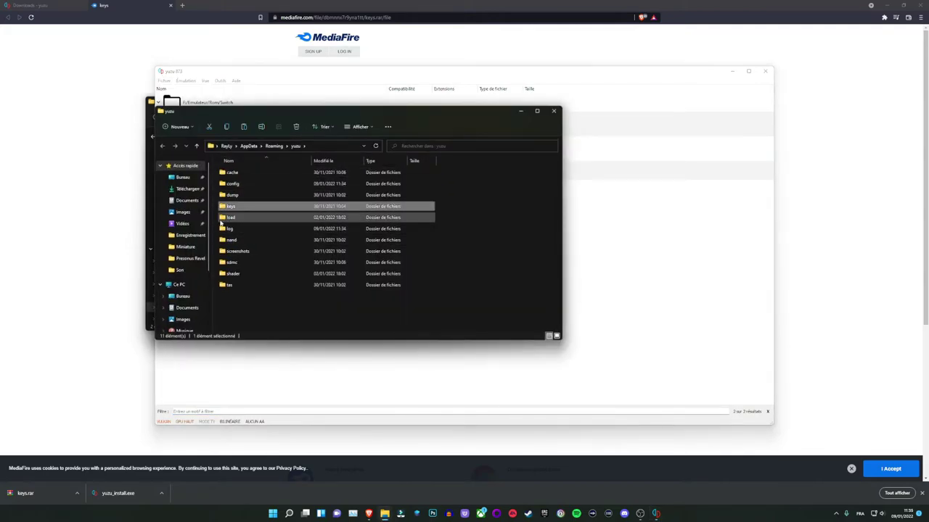
Step: Try to create a folder named "keys" in the yuzu data folder, declining to merge it with the existing one
right_click(270, 307)
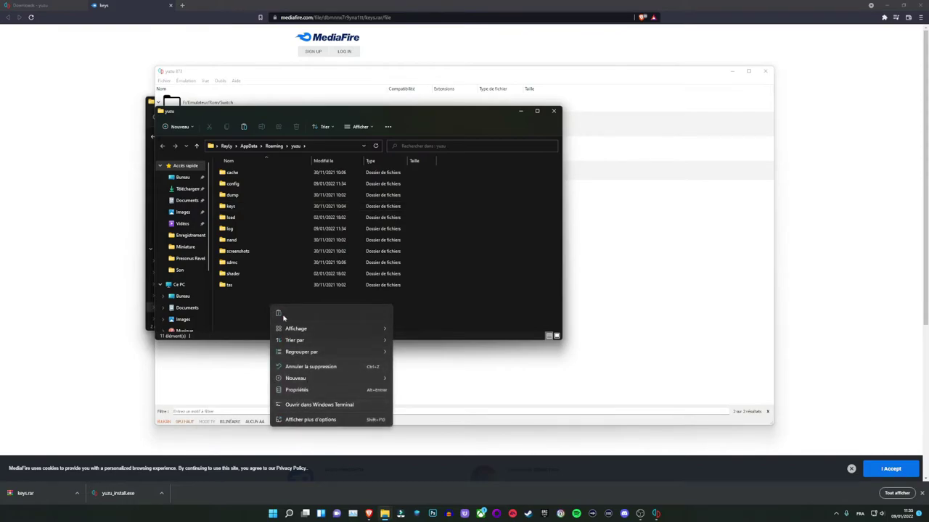
mouse_move(313, 383)
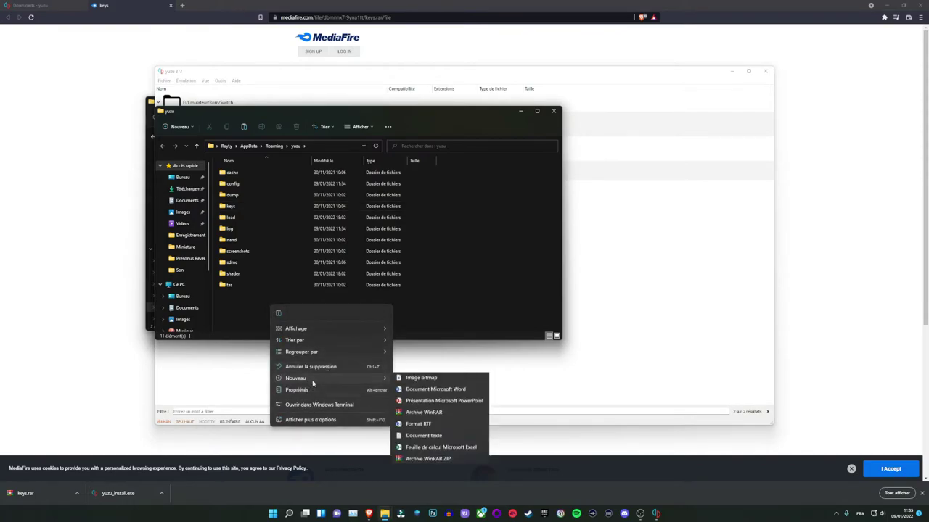
click(436, 381)
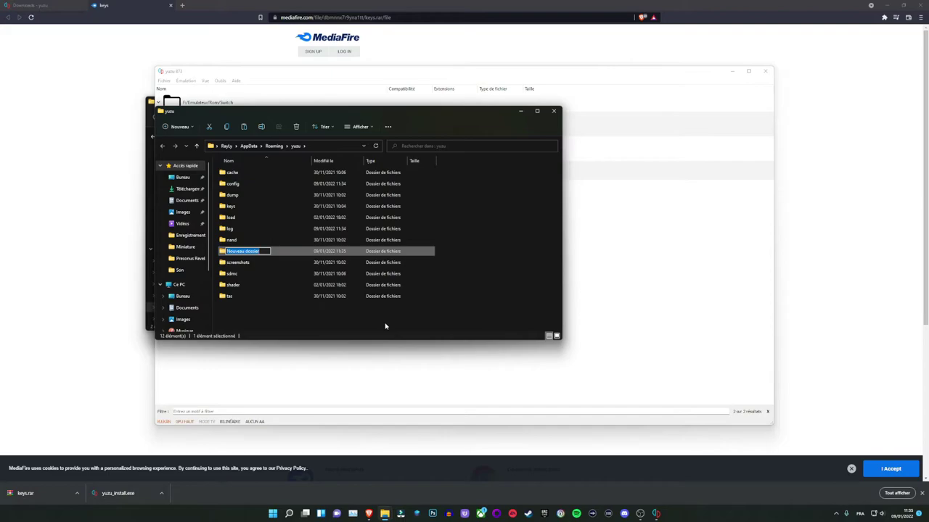
text(keys)
key(Return)
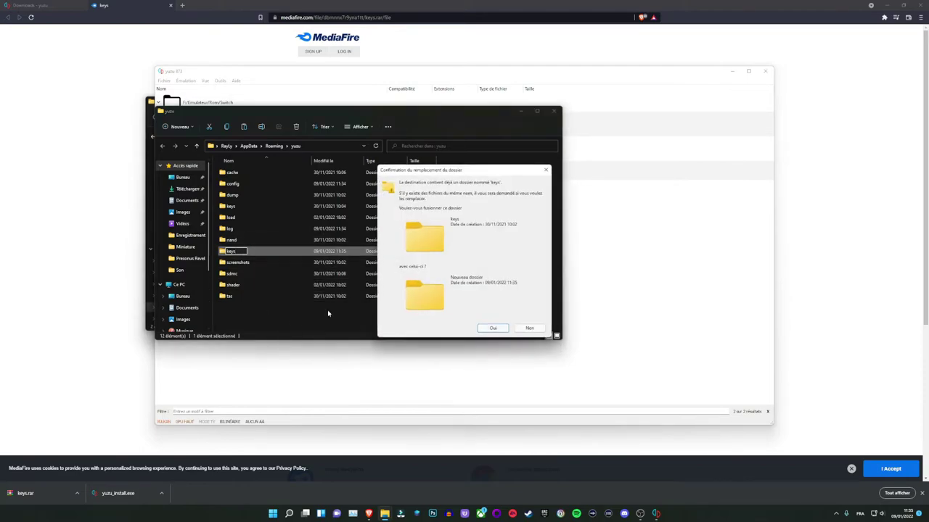
click(529, 328)
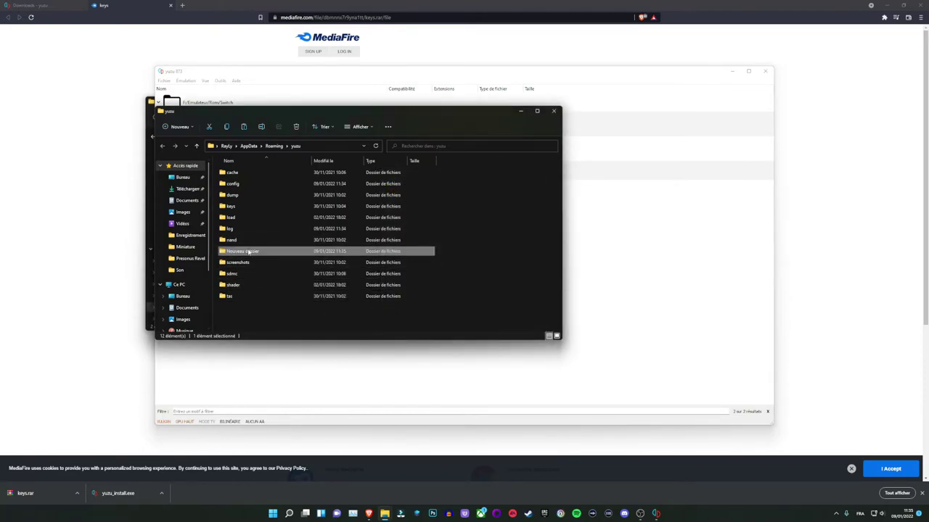
Step: Open the existing keys folder in yuzu's data folder and check the paste option without pasting the copied files
double_click(245, 207)
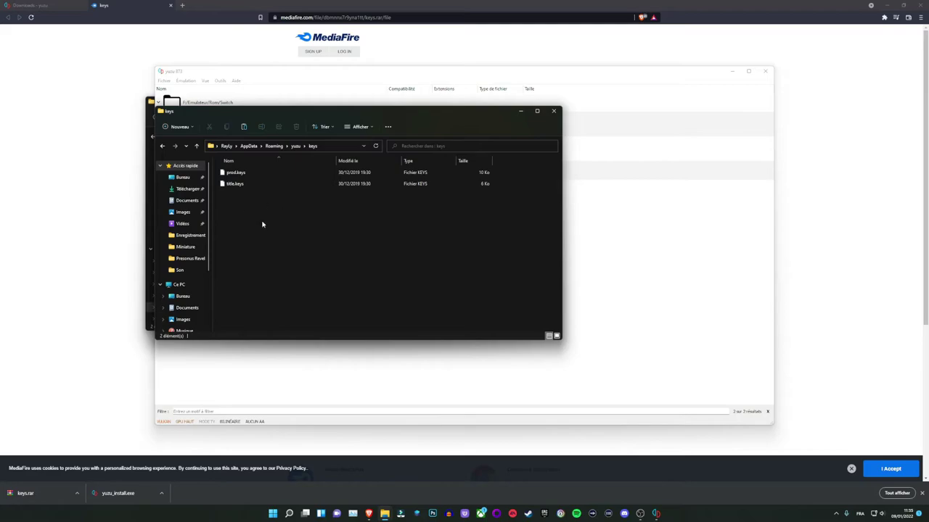
right_click(278, 225)
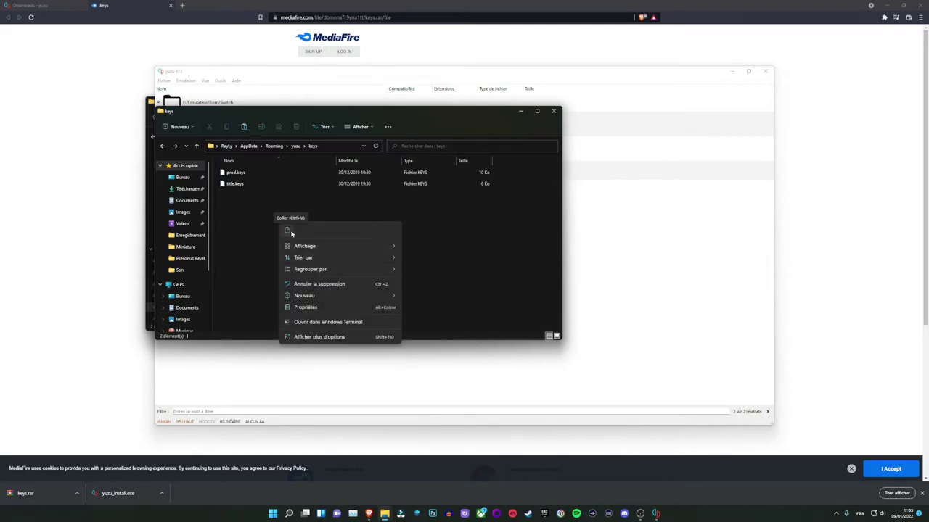
click(254, 237)
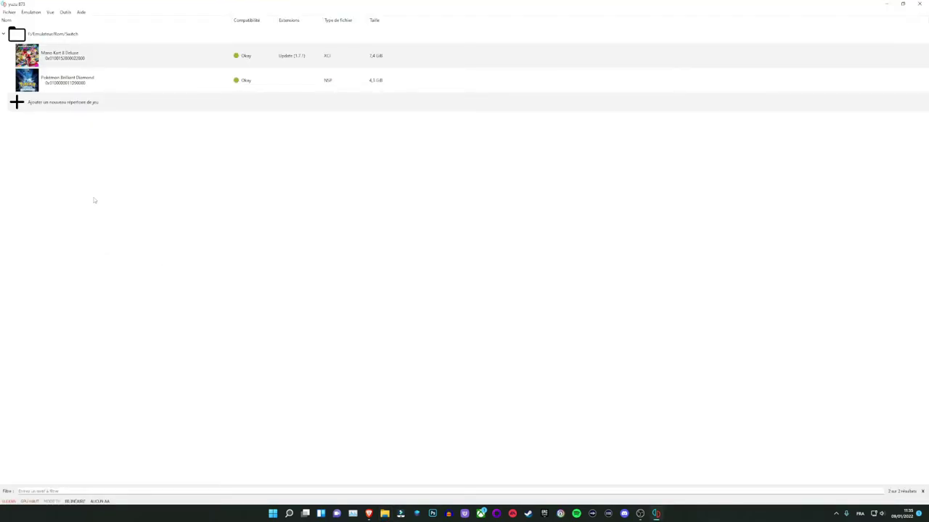
Step: Open yuzu's configuration and review the general options, including the keyboard shortcuts, interface, web and debugging pages
click(33, 13)
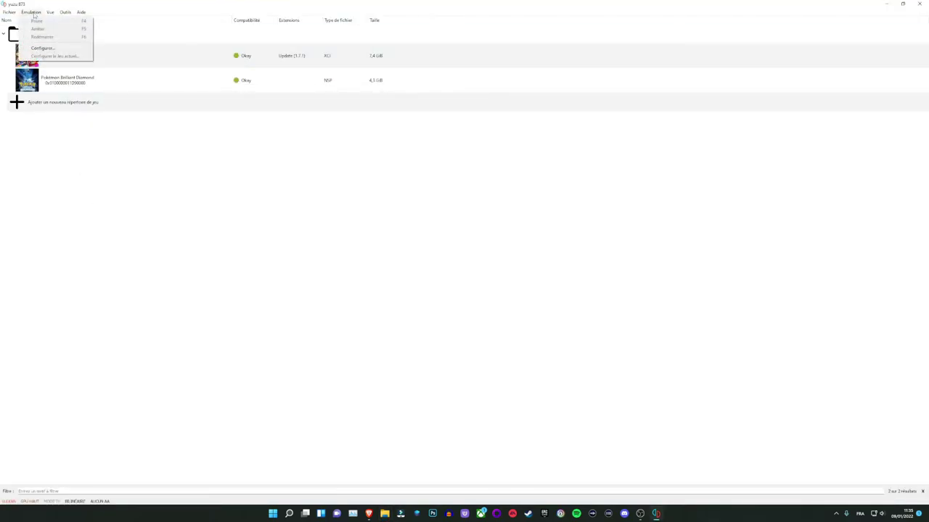
click(51, 48)
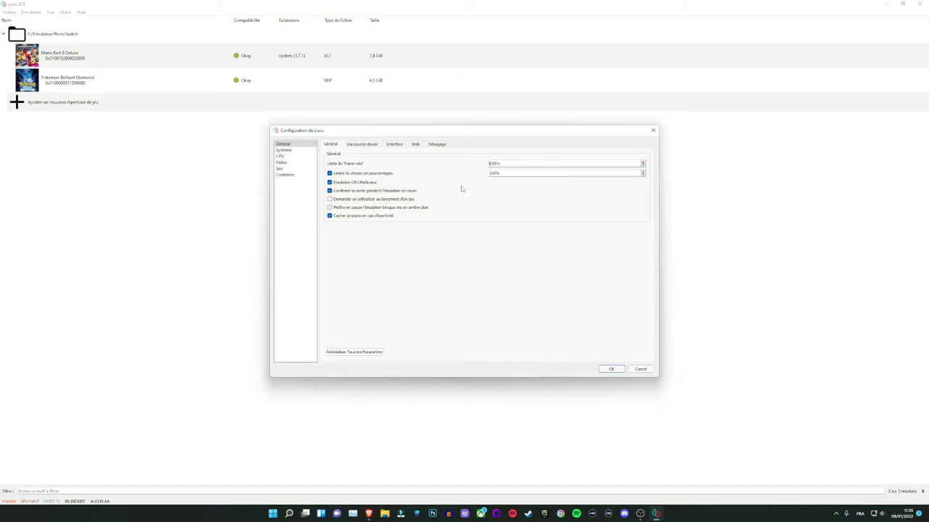
click(375, 148)
click(398, 147)
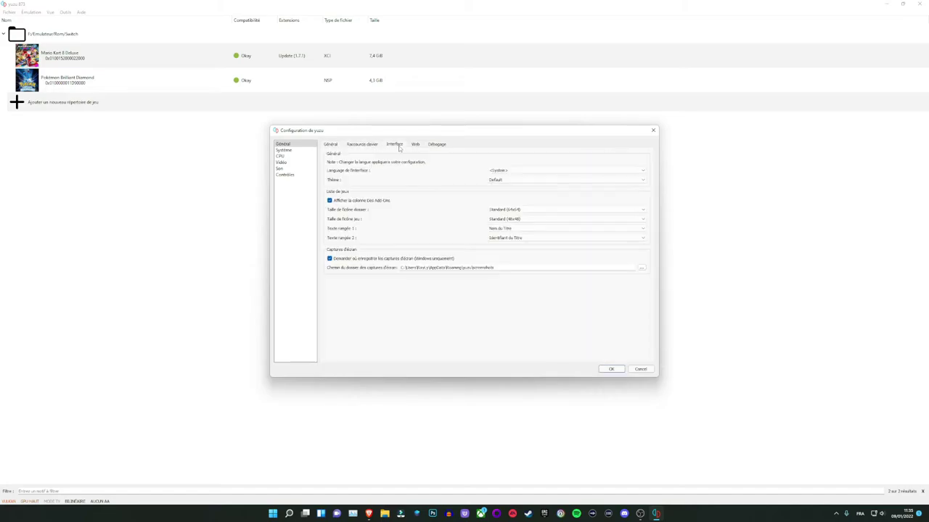
click(417, 147)
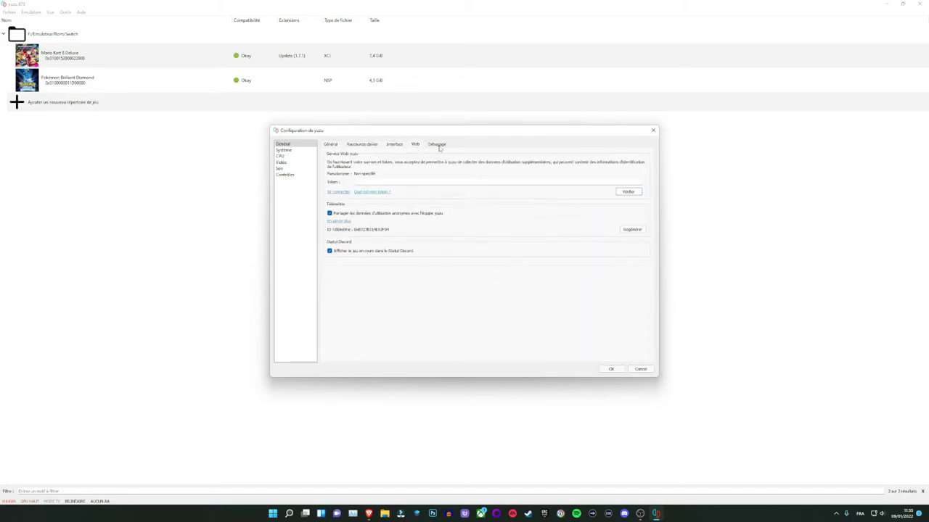
click(438, 147)
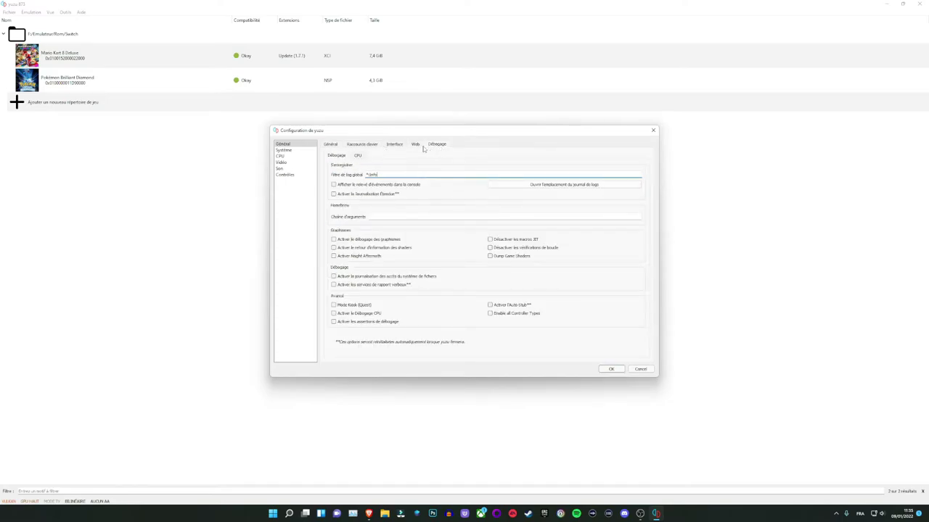
Step: Set the system region to Europe and review the network and file system settings
click(285, 150)
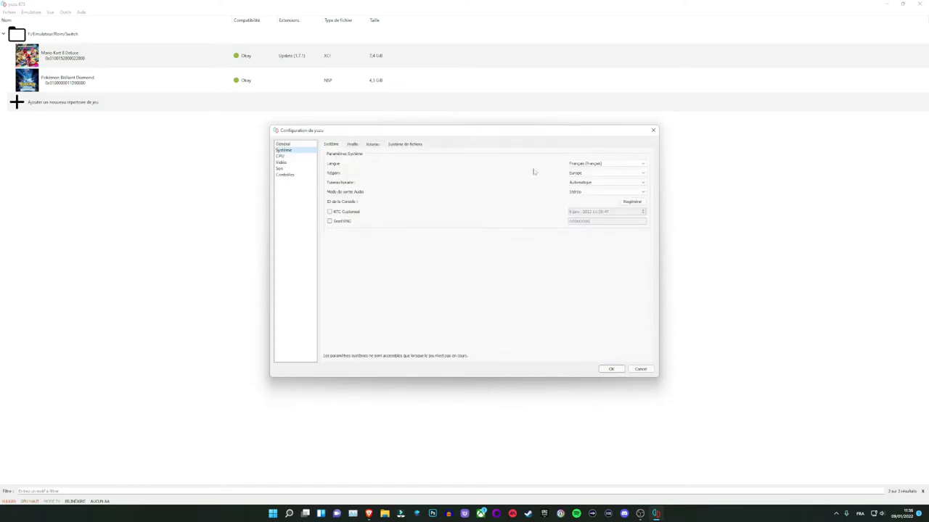
click(587, 172)
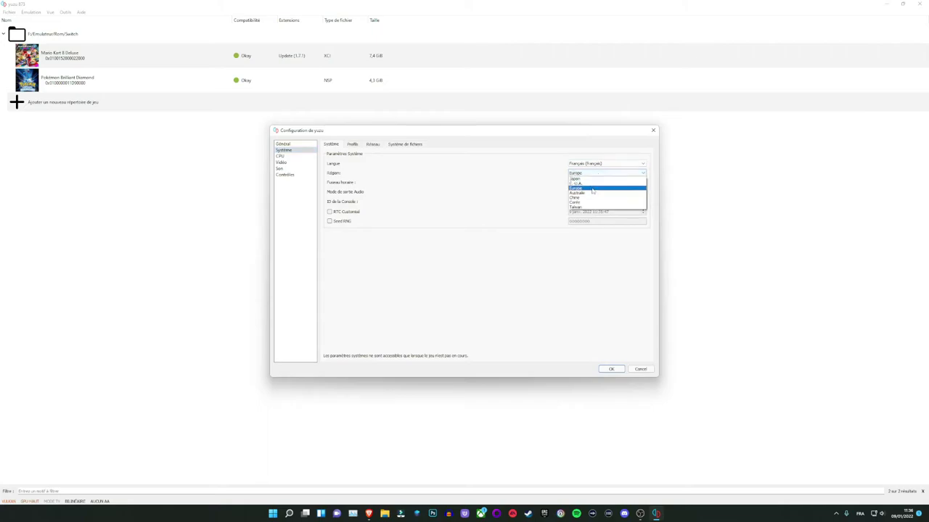
click(592, 189)
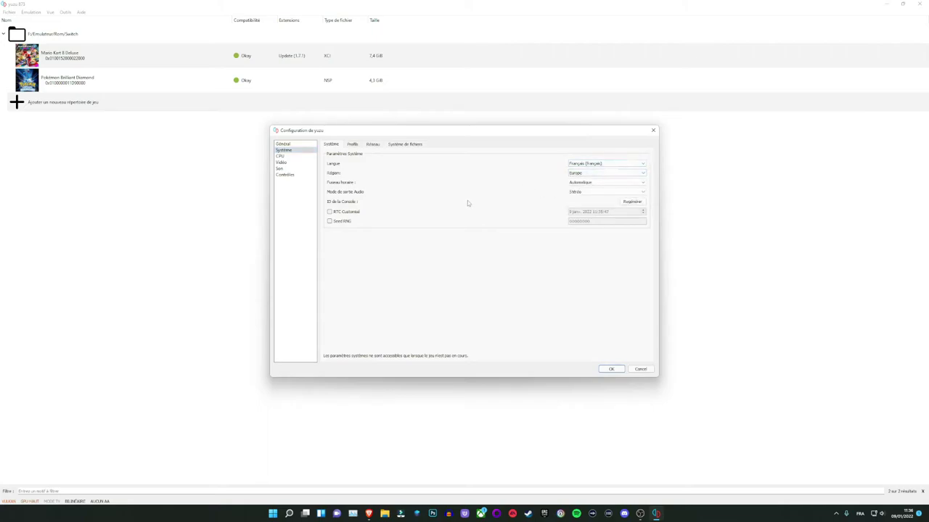
click(372, 145)
click(402, 145)
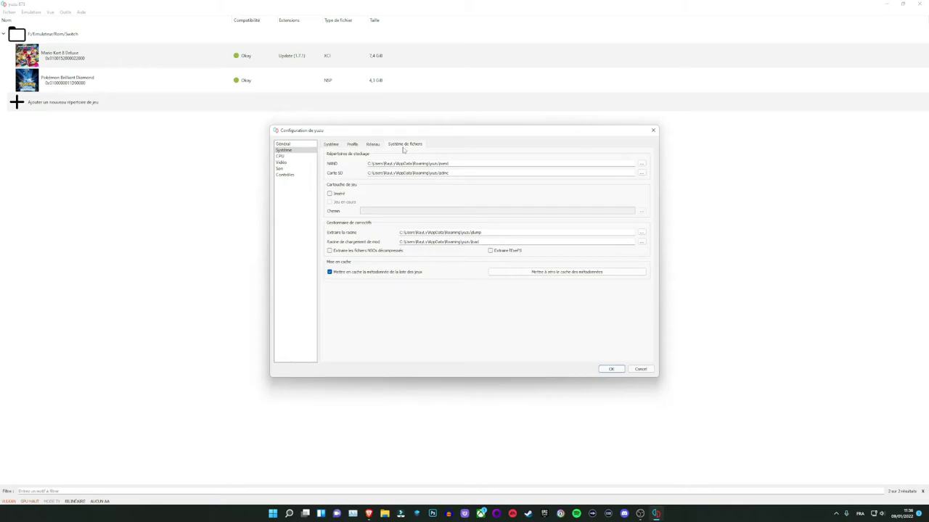
Step: Set the video API to Vulkan and review the audio settings
click(280, 156)
click(282, 162)
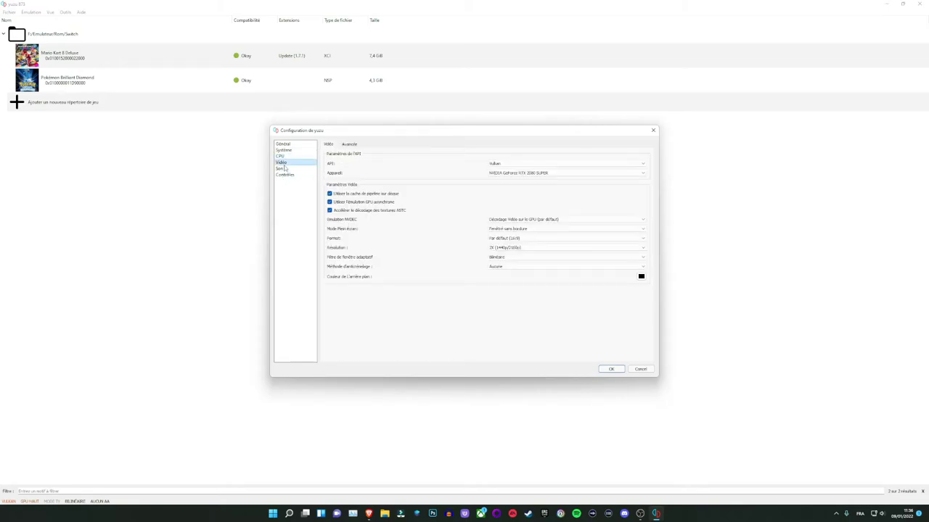
click(513, 165)
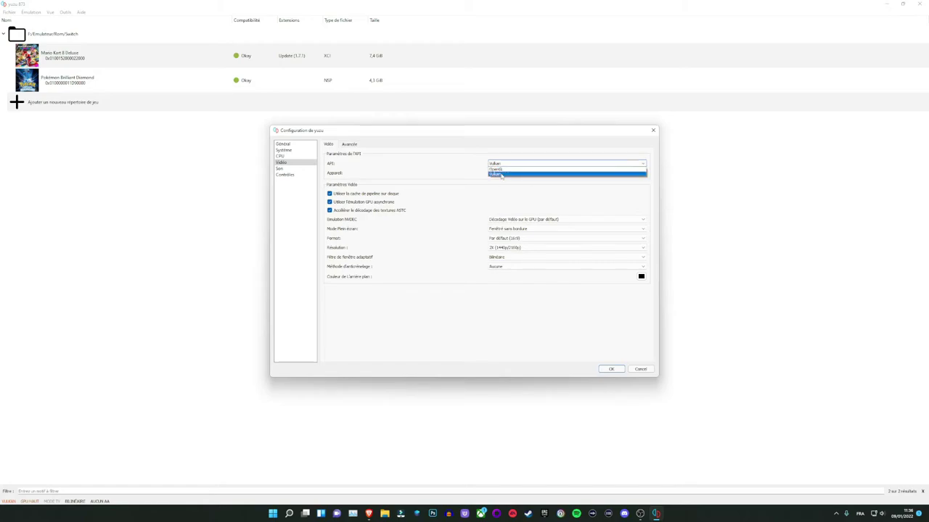
click(504, 174)
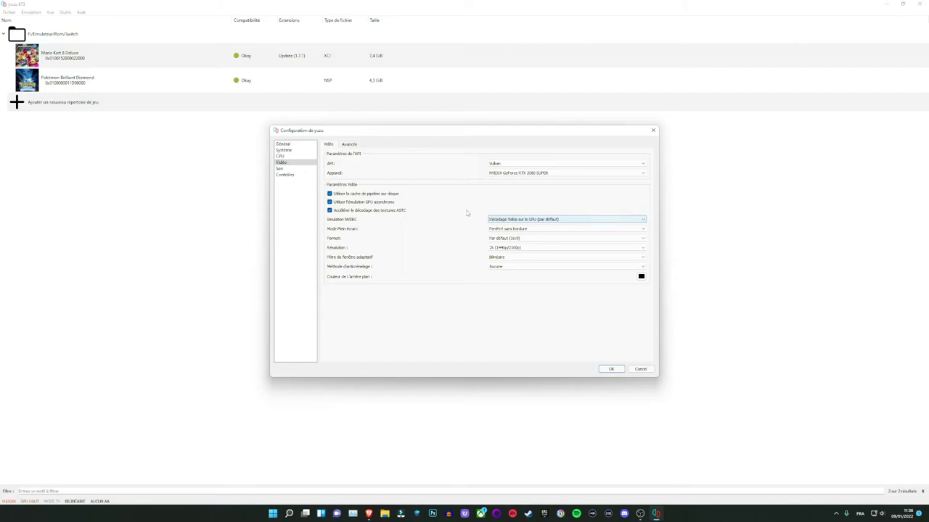
click(280, 169)
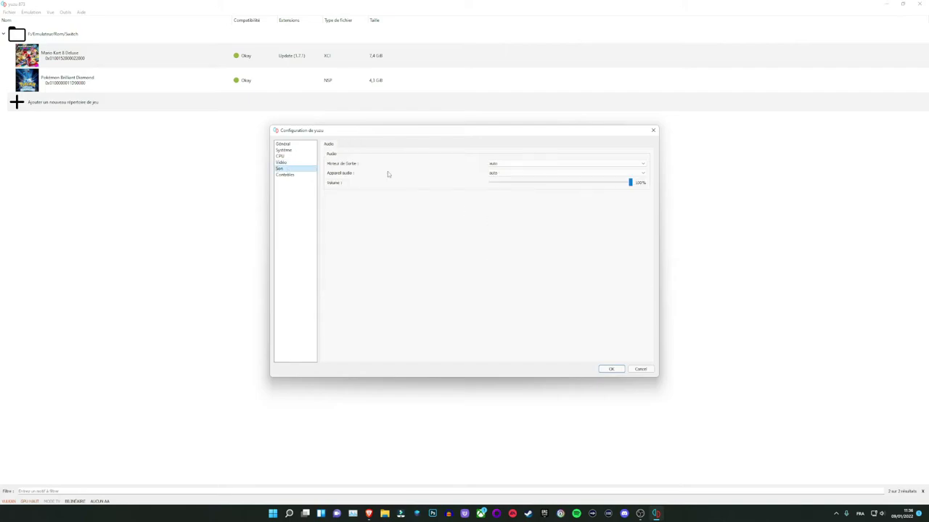
Step: Try the controller types for player 1 in the controls settings: dual Joycons, left Joycon, right Joycon, handheld mode and GameCube controller
click(285, 175)
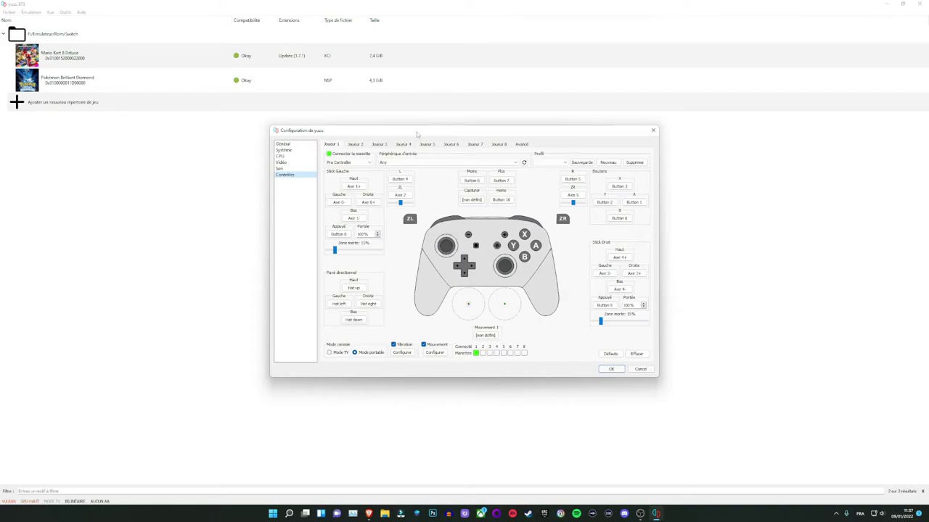
click(363, 161)
click(365, 167)
click(366, 166)
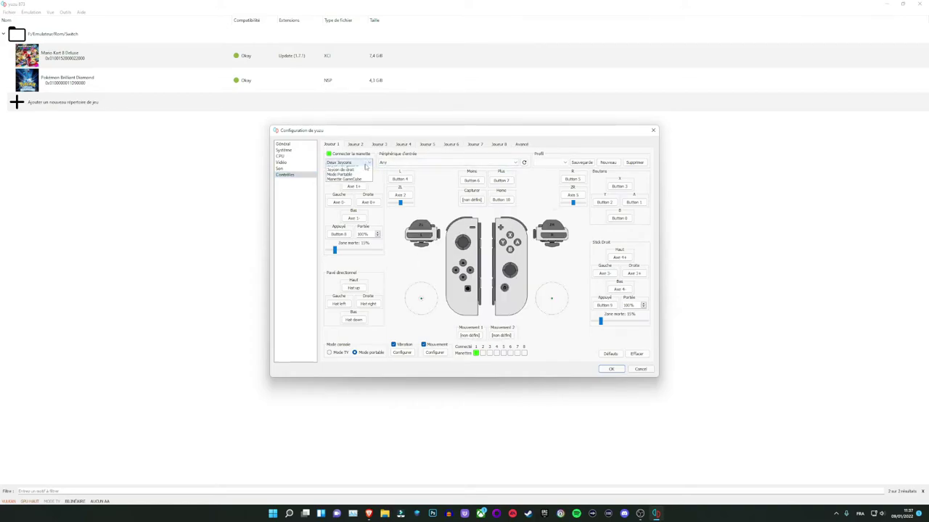
click(347, 168)
click(351, 163)
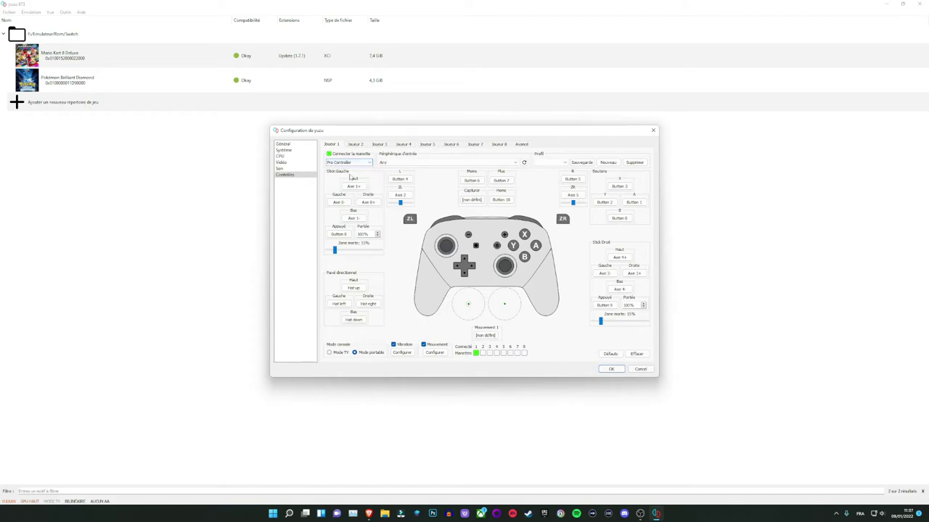
click(349, 174)
click(351, 162)
click(350, 178)
click(360, 162)
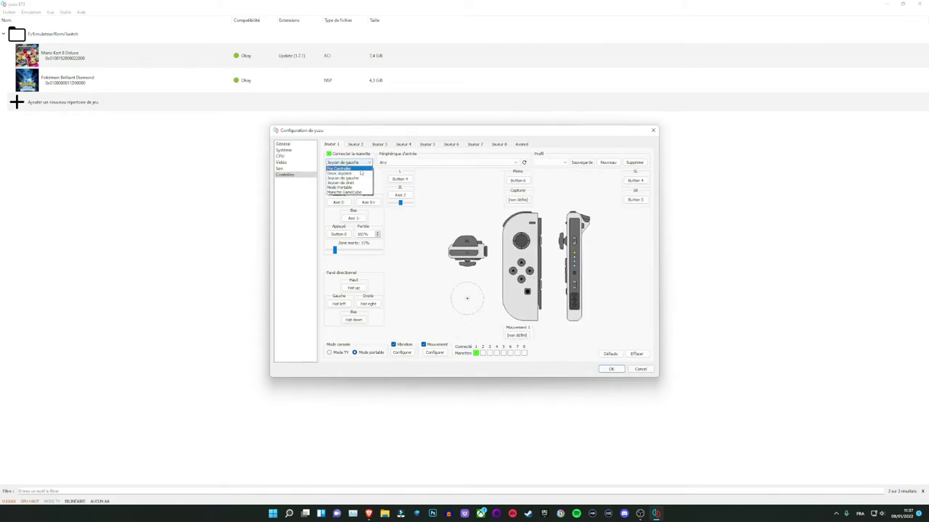
click(352, 182)
click(350, 163)
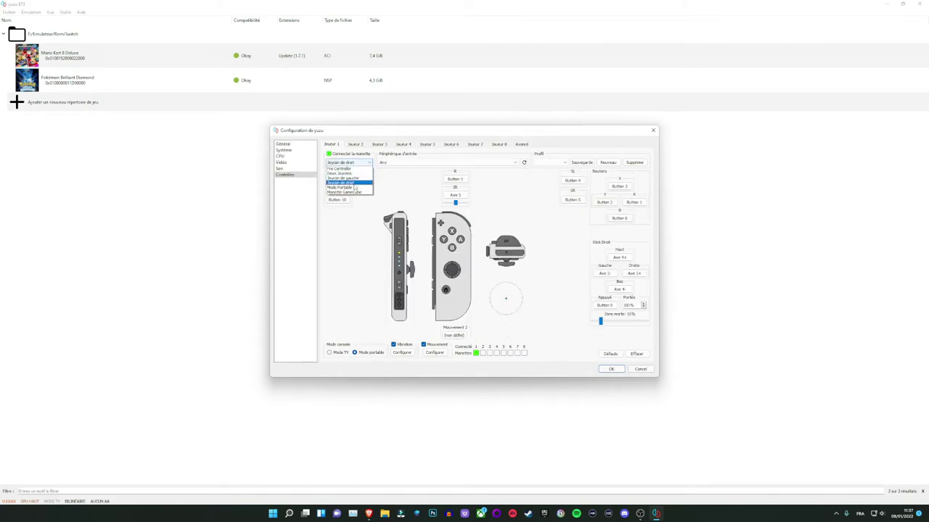
click(354, 188)
click(360, 163)
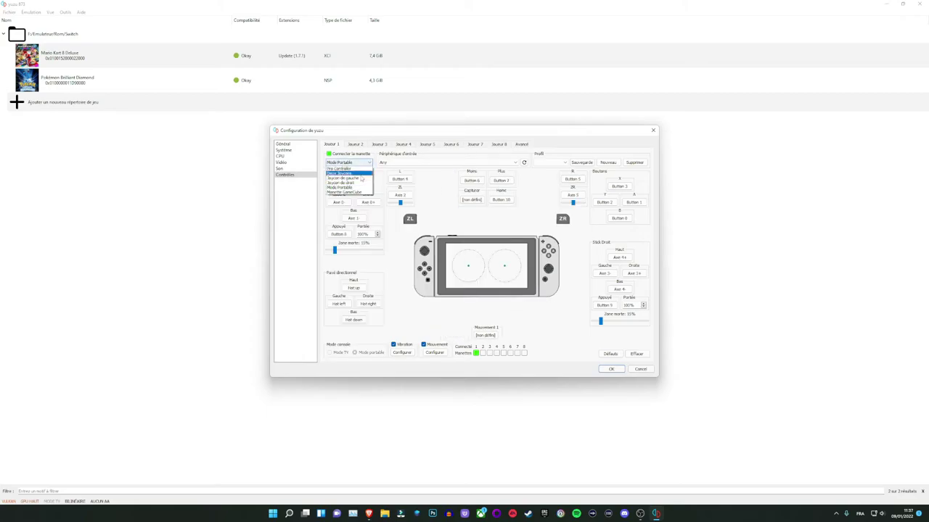
click(352, 192)
Step: Set player 1's controller type to Pro Controller with Any as the input device, and accept the configuration
click(363, 164)
click(349, 170)
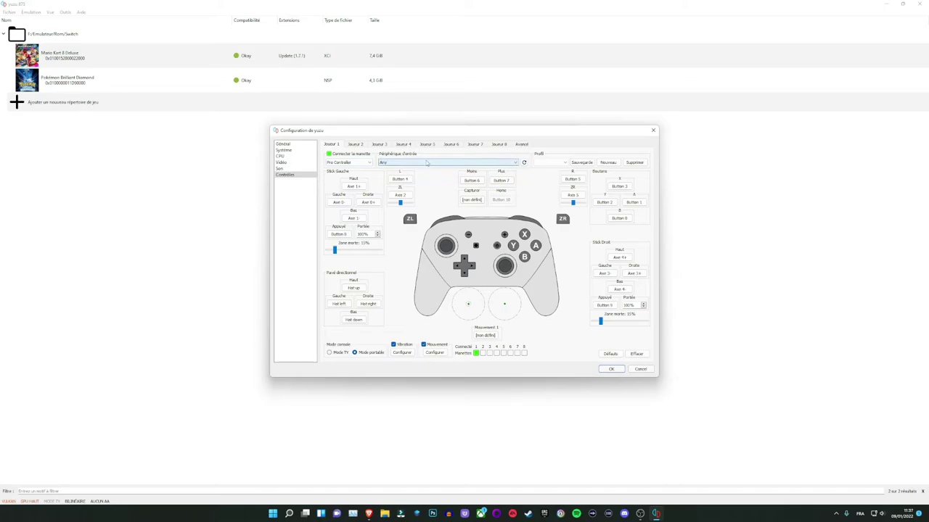
click(416, 166)
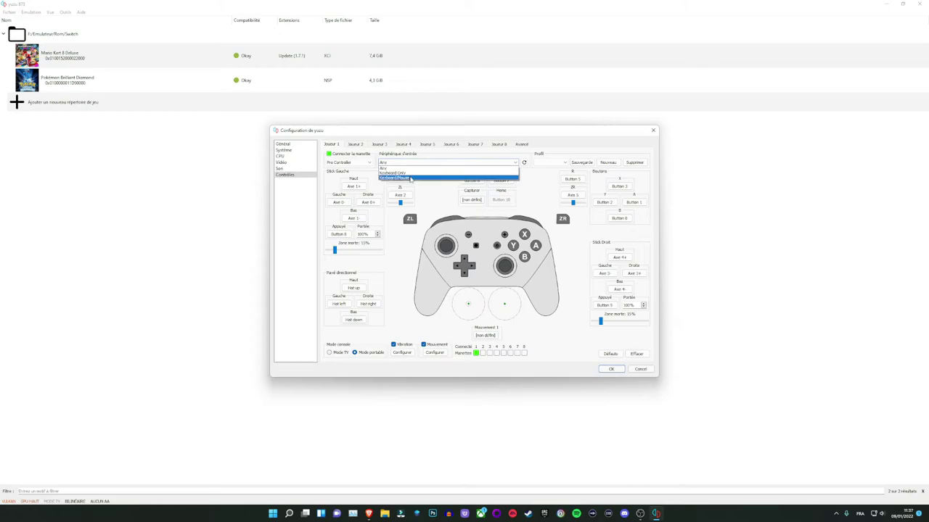
click(417, 169)
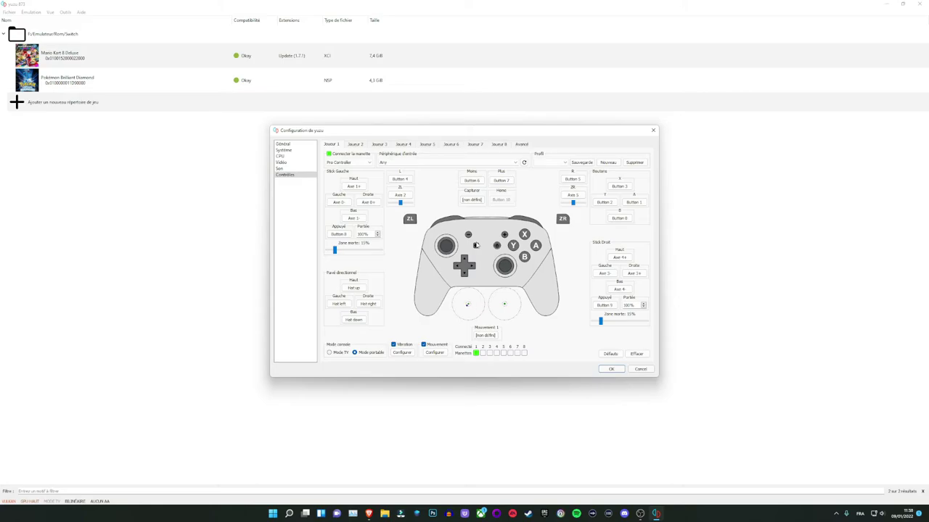
key(Return)
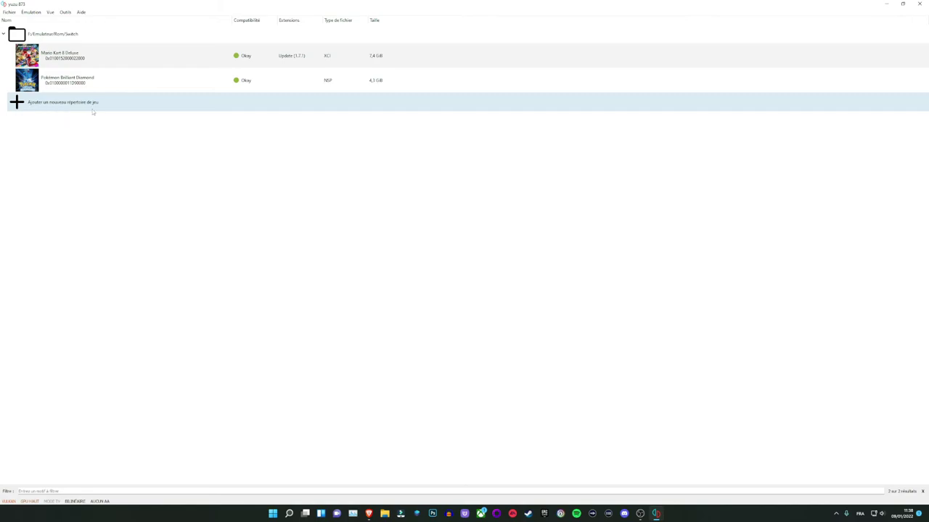
Step: Add the folder Emulateur\Rom\Switch on the Jeux (F:) drive as a game directory
click(55, 107)
double_click(69, 108)
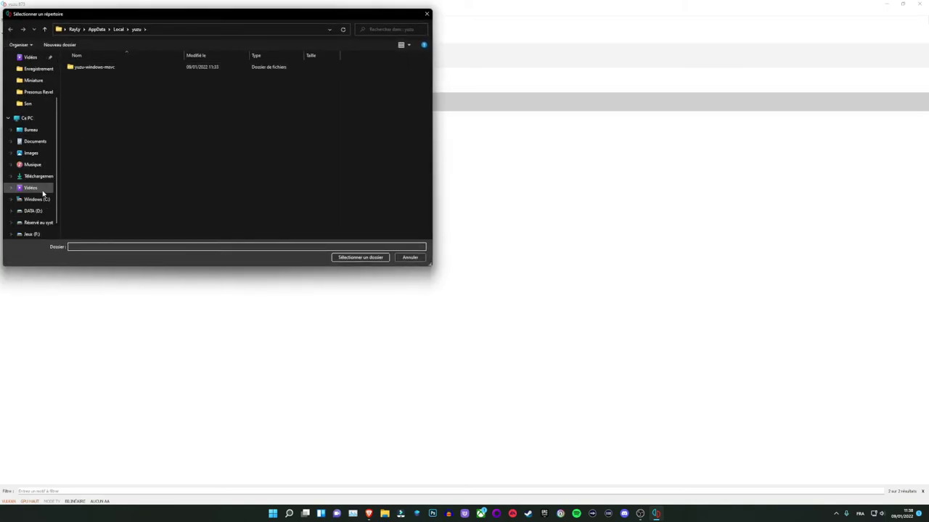
scroll(36, 195, down, 2)
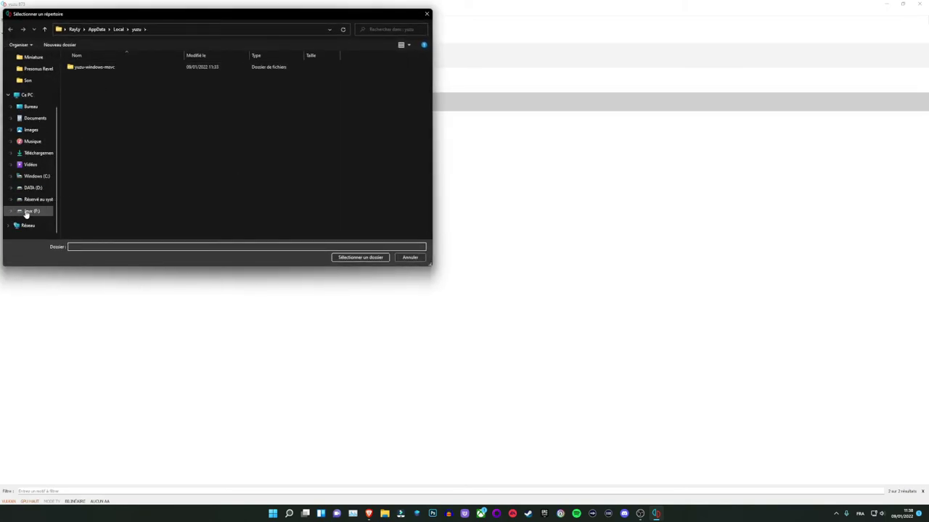
click(26, 211)
double_click(92, 101)
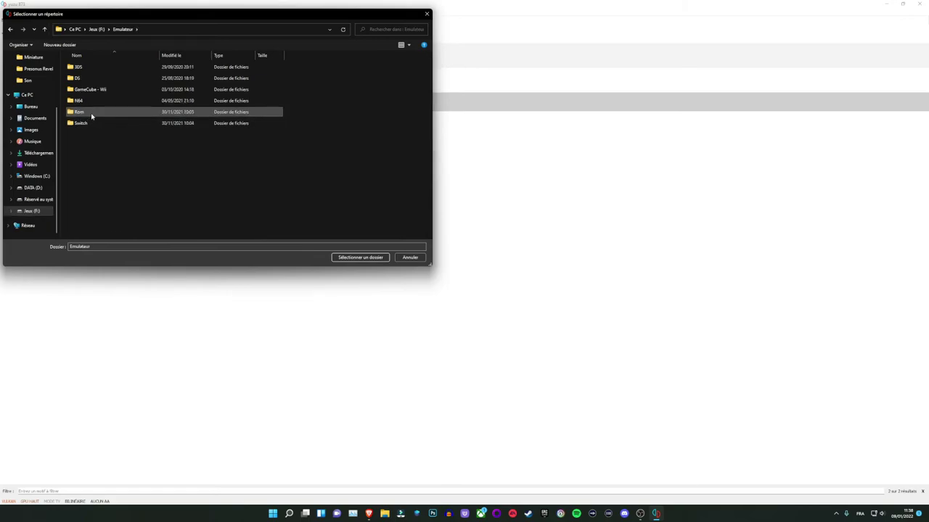
double_click(91, 114)
click(100, 127)
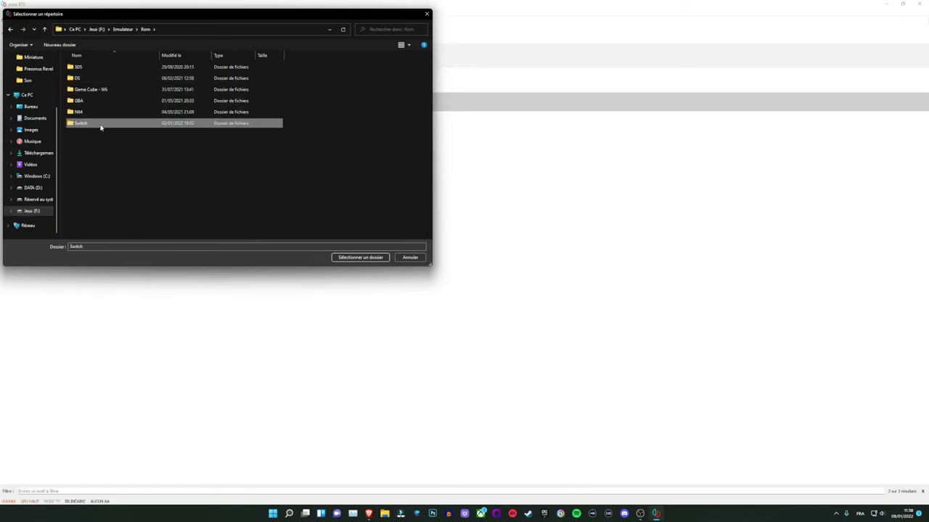
click(361, 258)
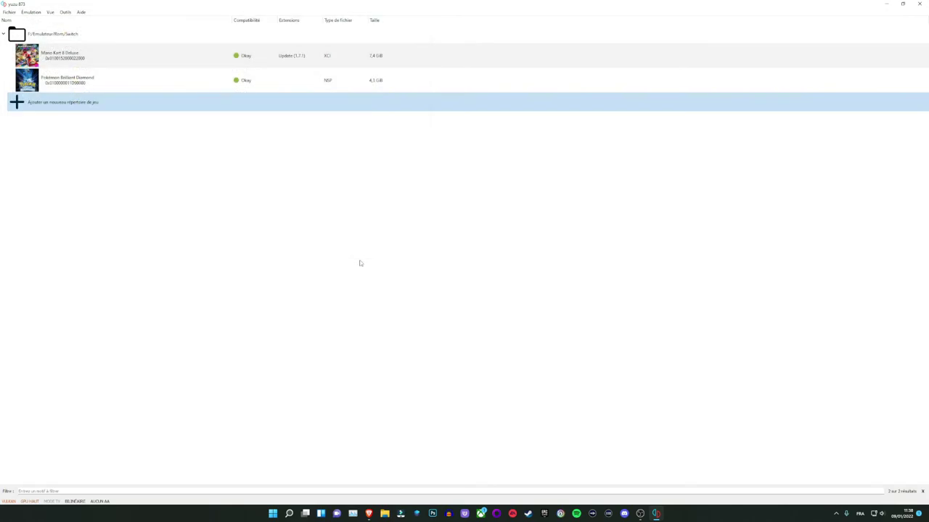
Step: Go through the game directory's entries, selecting Mario Kart 8 Deluxe and Pokémon Brilliant Diamond in turn
click(47, 37)
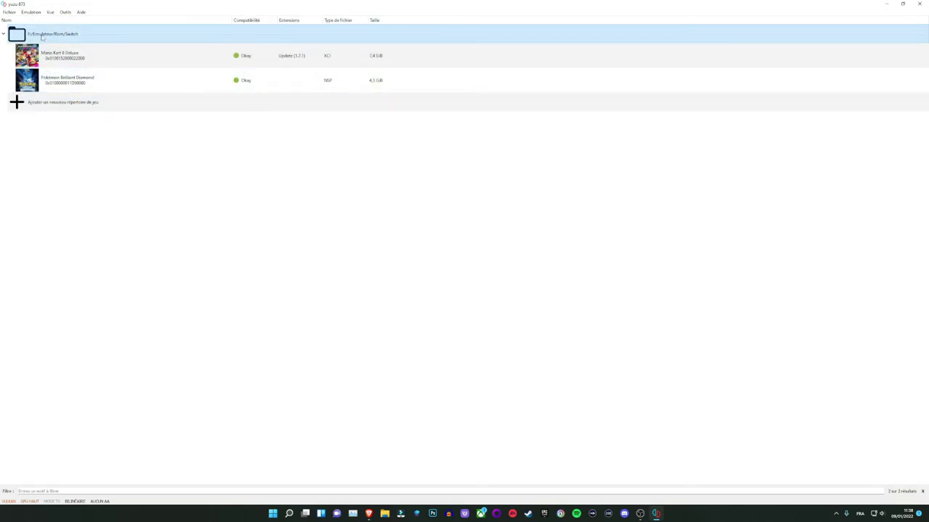
click(72, 58)
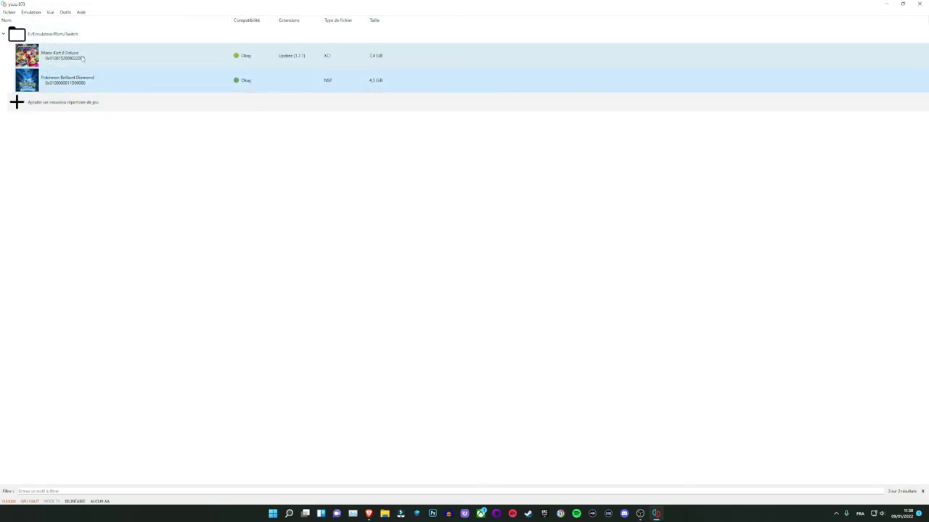
click(83, 85)
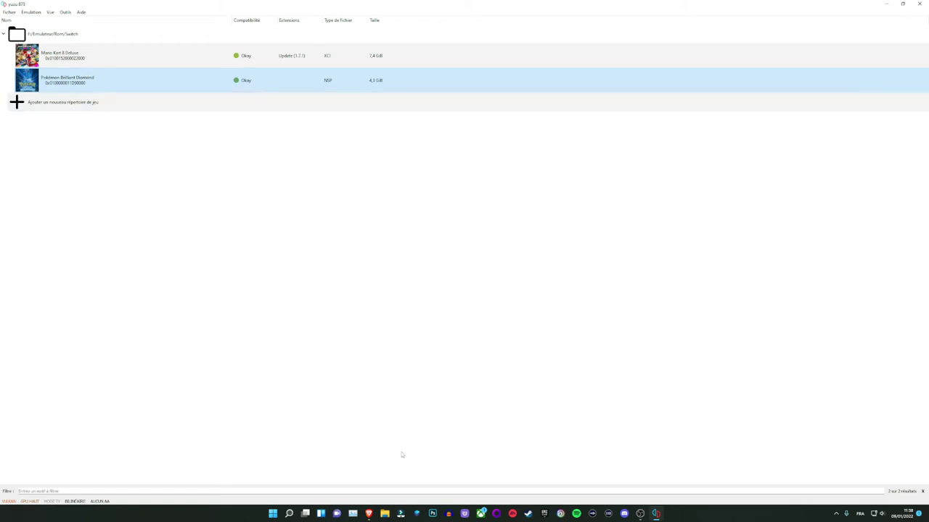
Step: In File Explorer, examine the game files in Emulateur\Rom\Switch on the Jeux (F:) drive, and close the window
key(super+e)
scroll(305, 232, down, 5)
scroll(170, 290, down, 3)
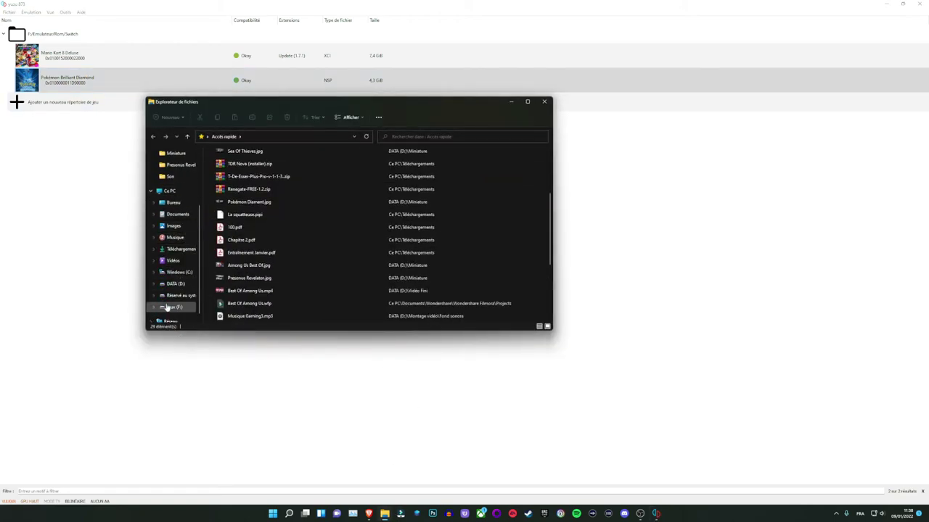
click(174, 307)
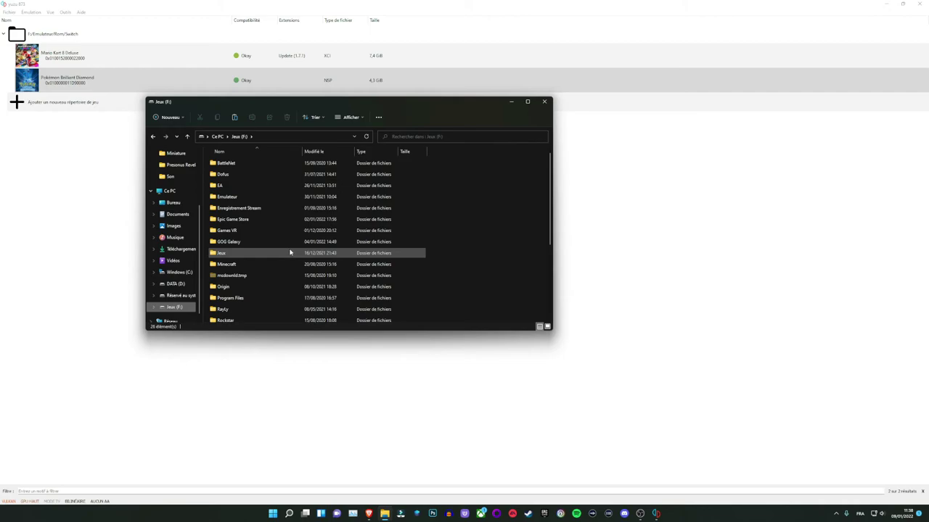
scroll(286, 268, down, 2)
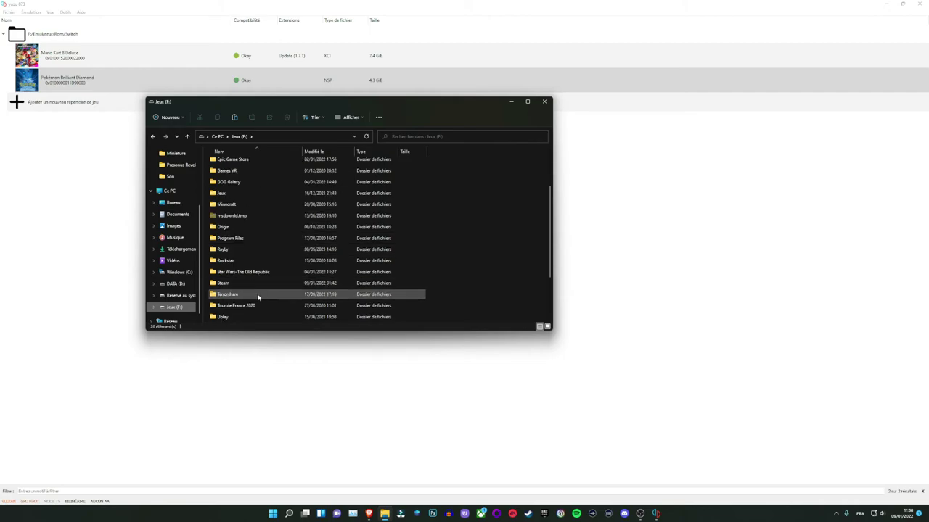
scroll(259, 296, up, 2)
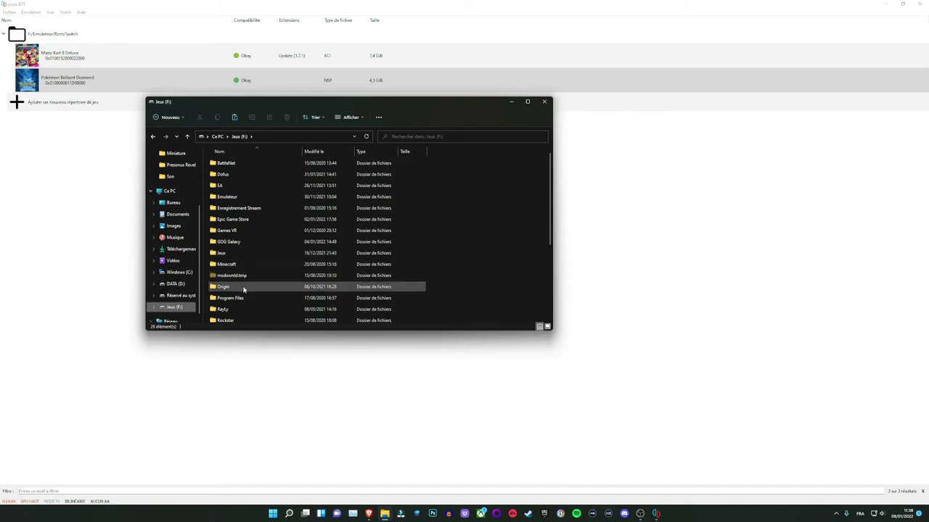
double_click(228, 196)
double_click(231, 197)
double_click(228, 220)
click(251, 164)
click(250, 175)
click(253, 165)
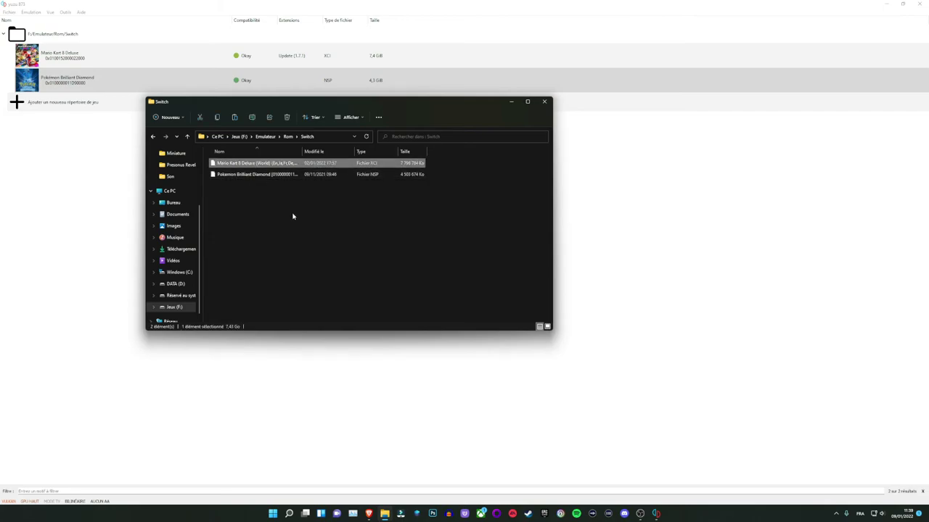
key(alt+F4)
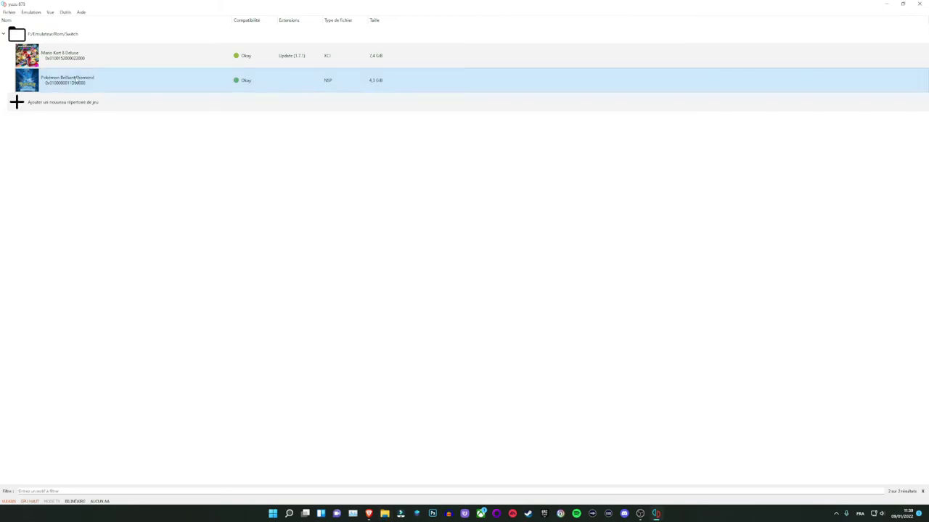
Step: Launch Pokémon Brilliant Diamond, then quit yuzu while the game is loading and reopen it
key(Return)
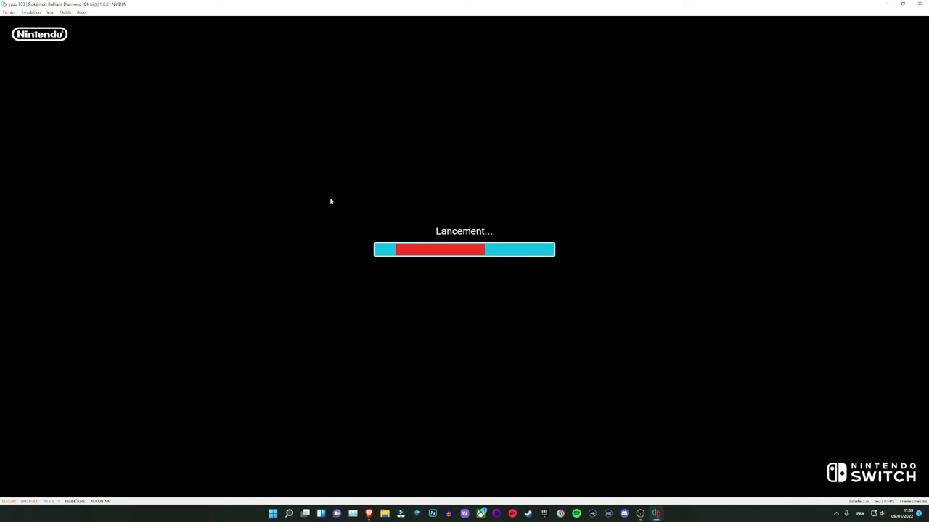
key(alt+F4)
click(467, 266)
double_click(426, 333)
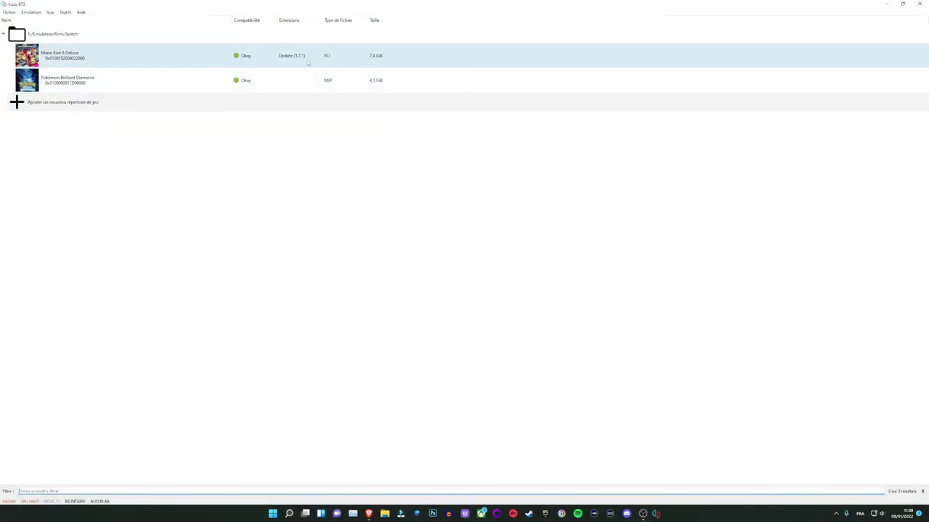
Step: Select Mario Kart 8 Deluxe in the game list
click(247, 63)
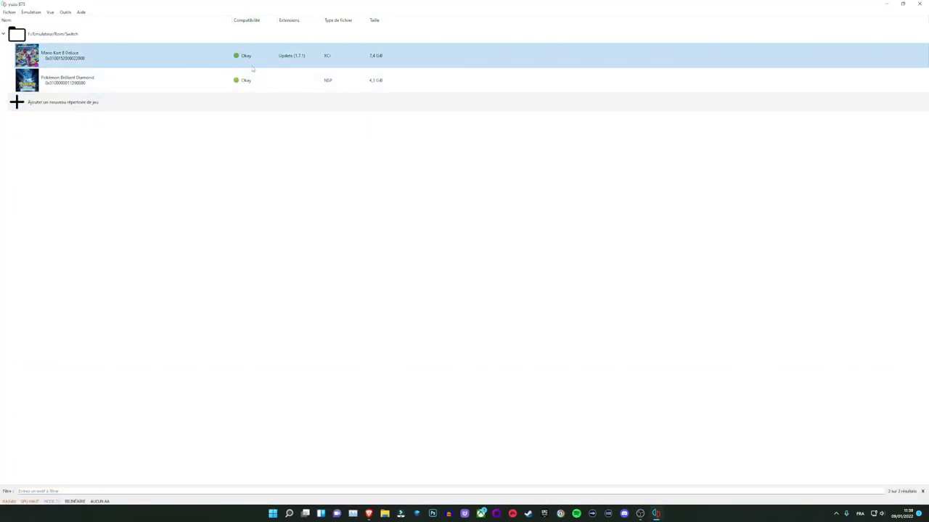